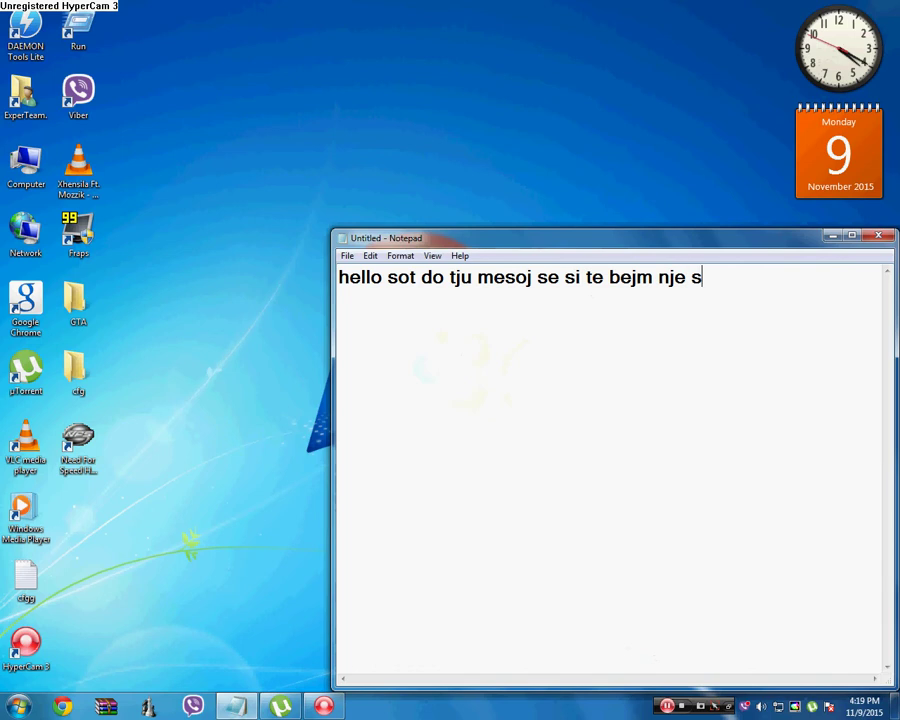
# Complete the intro note so it reads "hello sot do tju mesoj se si te bejm nje spray per cs 1.6"
pyautogui.press('BackSpace')
pyautogui.write('spray p')
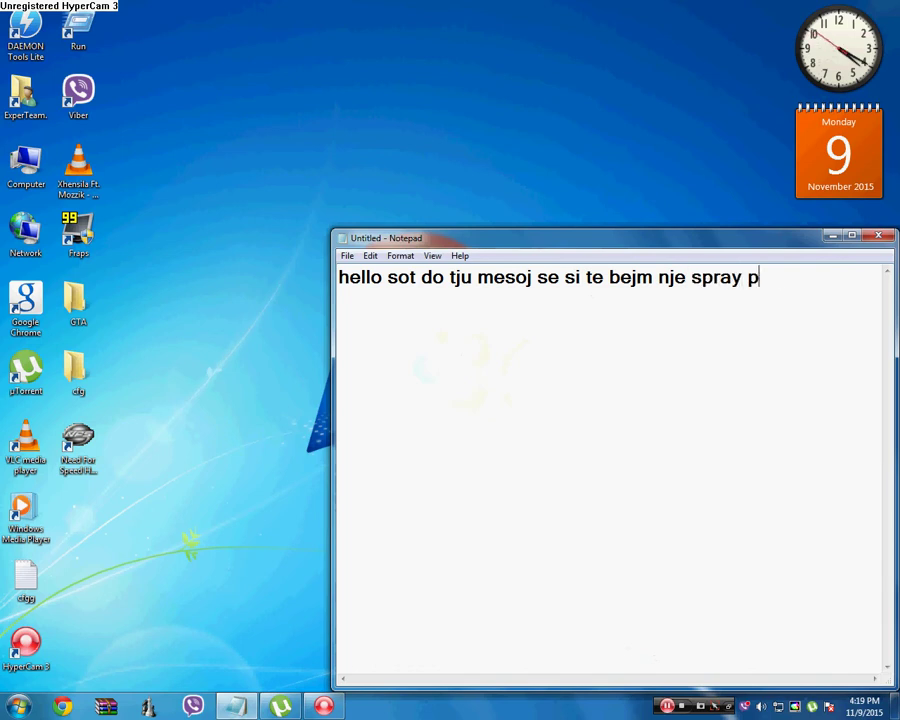
pyautogui.write('er cs 1.6')
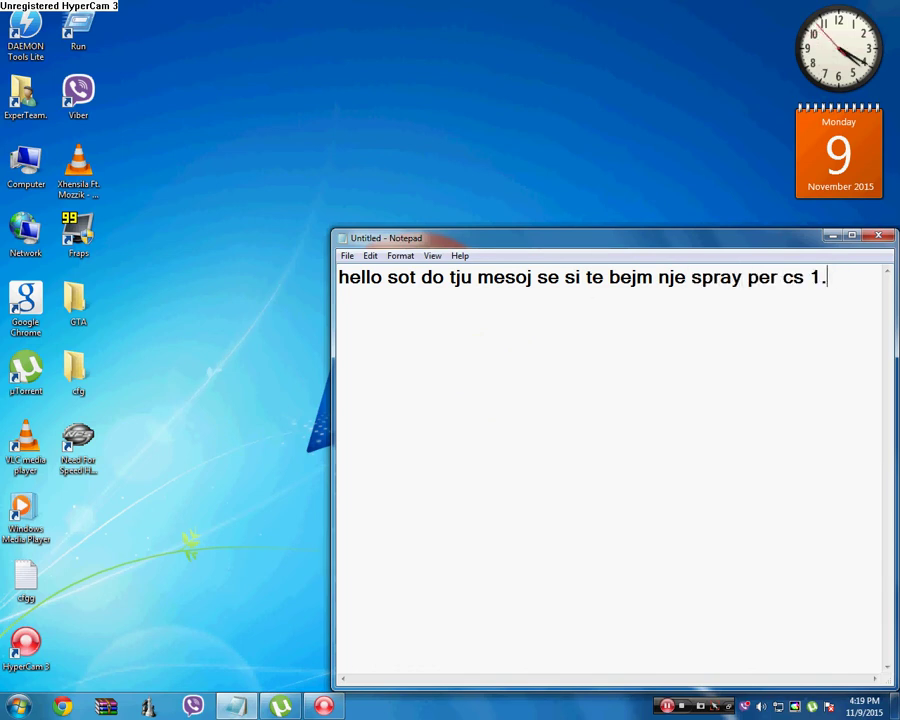
# Replace the intro note with the text "se pari zgjidhni foton un e kam zgjedhur :D"
pyautogui.press('BackSpace')
pyautogui.press('BackSpace')
pyautogui.press('BackSpace')
pyautogui.press('BackSpace')
pyautogui.press('BackSpace')
pyautogui.press('BackSpace')
pyautogui.moveTo(780, 278); pyautogui.dragTo(294, 286)
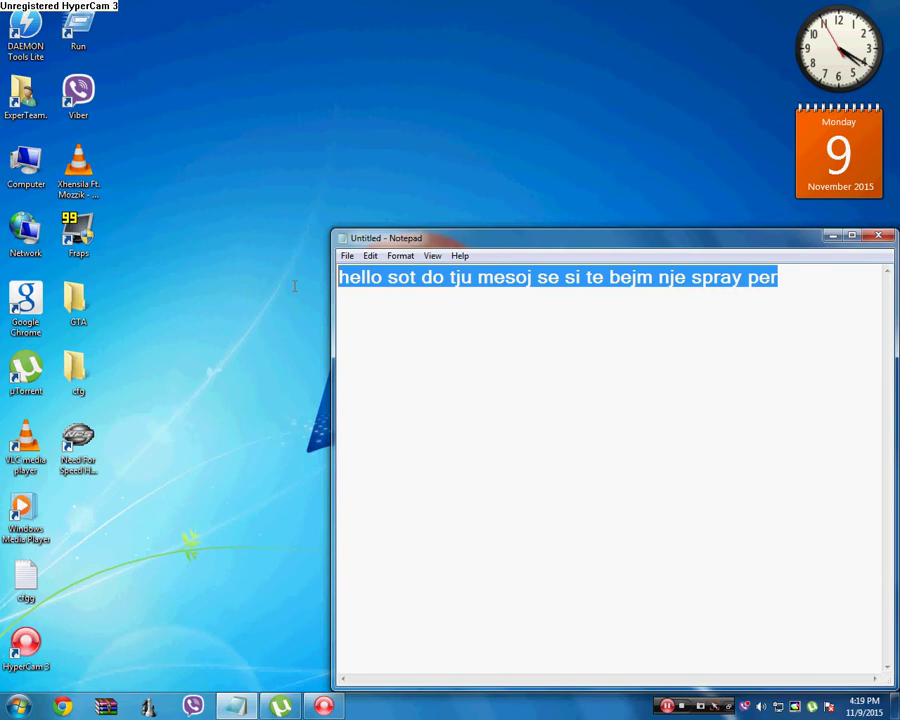
pyautogui.press('BackSpace')
pyautogui.write('se par')
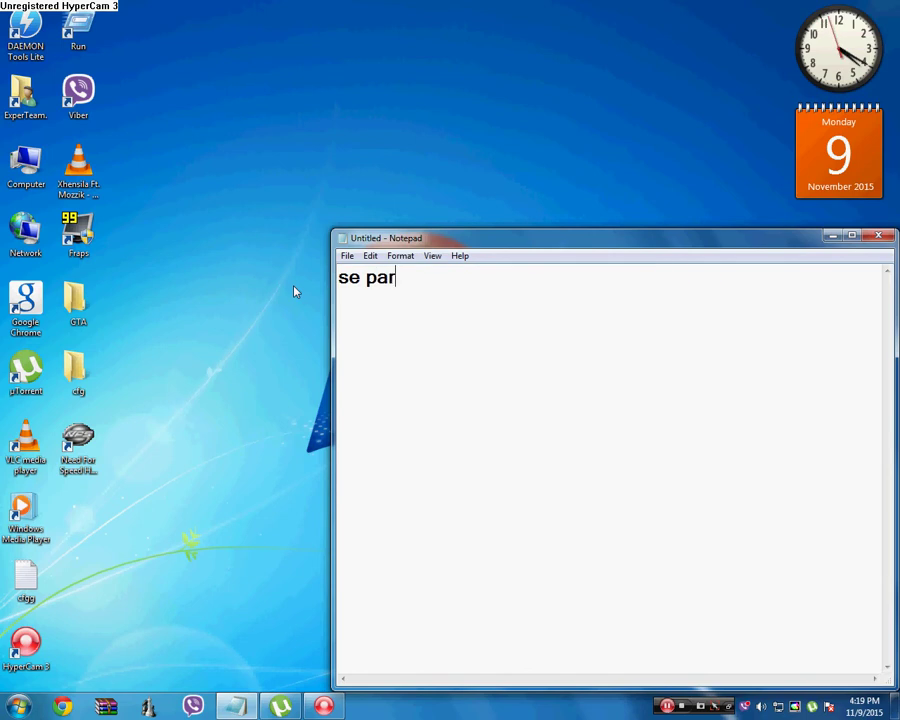
pyautogui.write('i zgjidh')
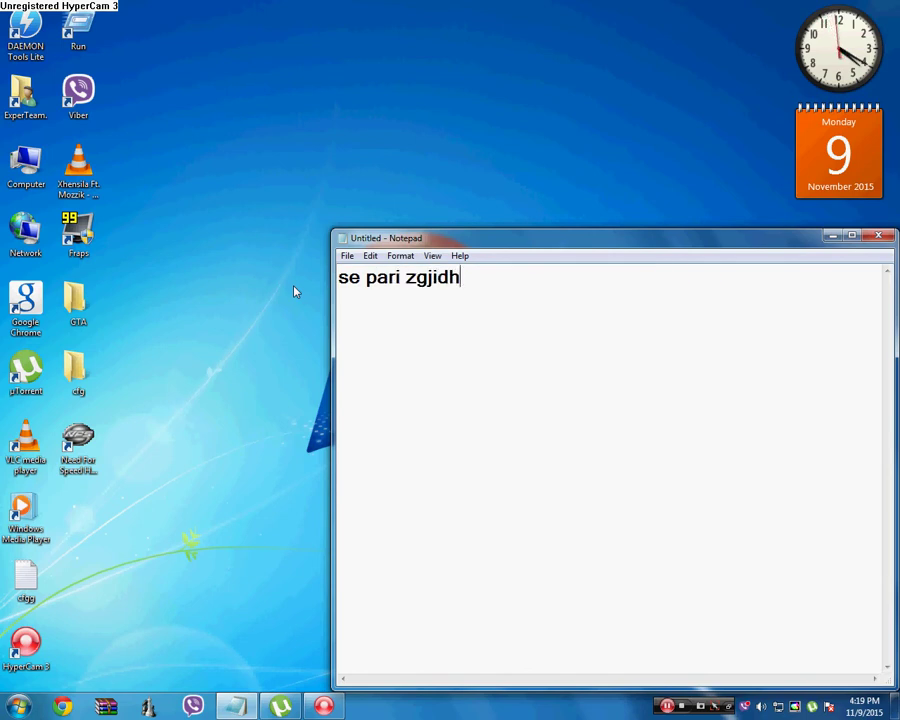
pyautogui.write('ni foton un e')
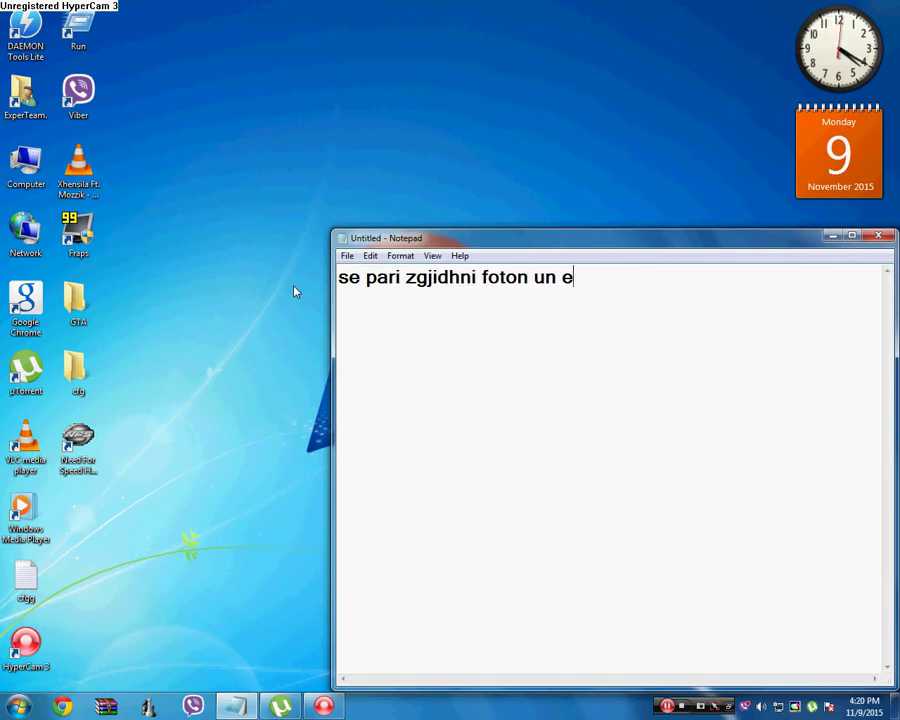
pyautogui.write(' kam zgje')
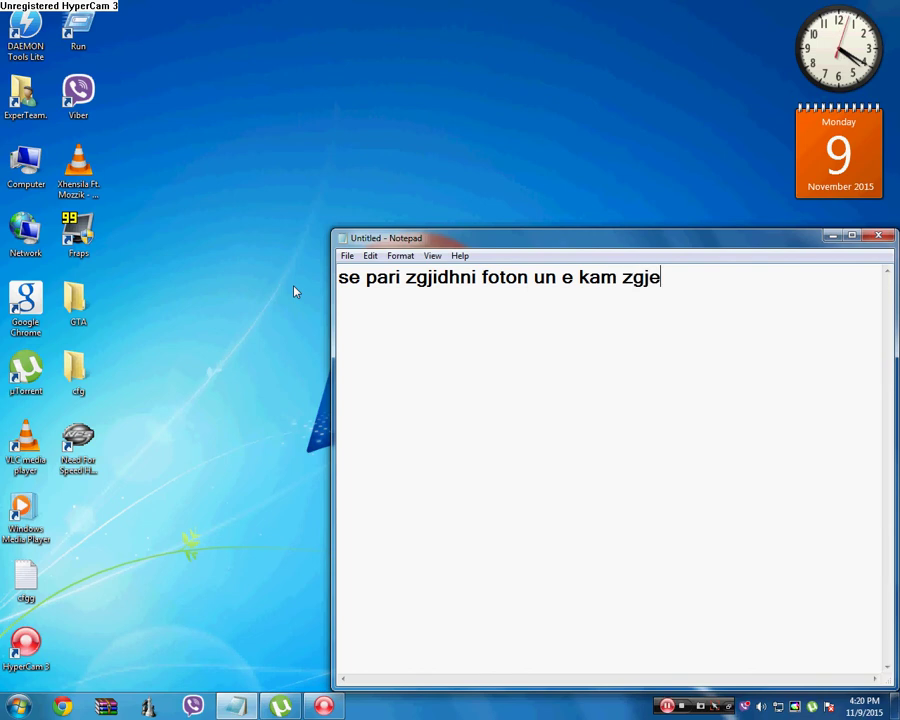
pyautogui.write('dhur :D')
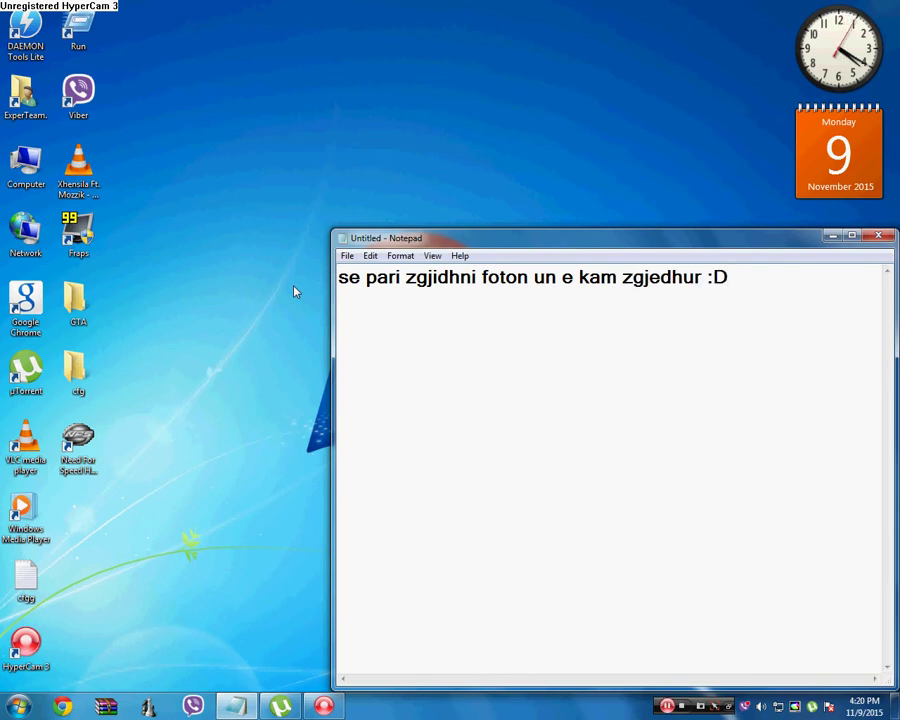
# Replace the note with two lines reading "FILLOJM" and "1 HAPIM HL TAG CONVERTER"
pyautogui.moveTo(712, 350); pyautogui.dragTo(300, 360)
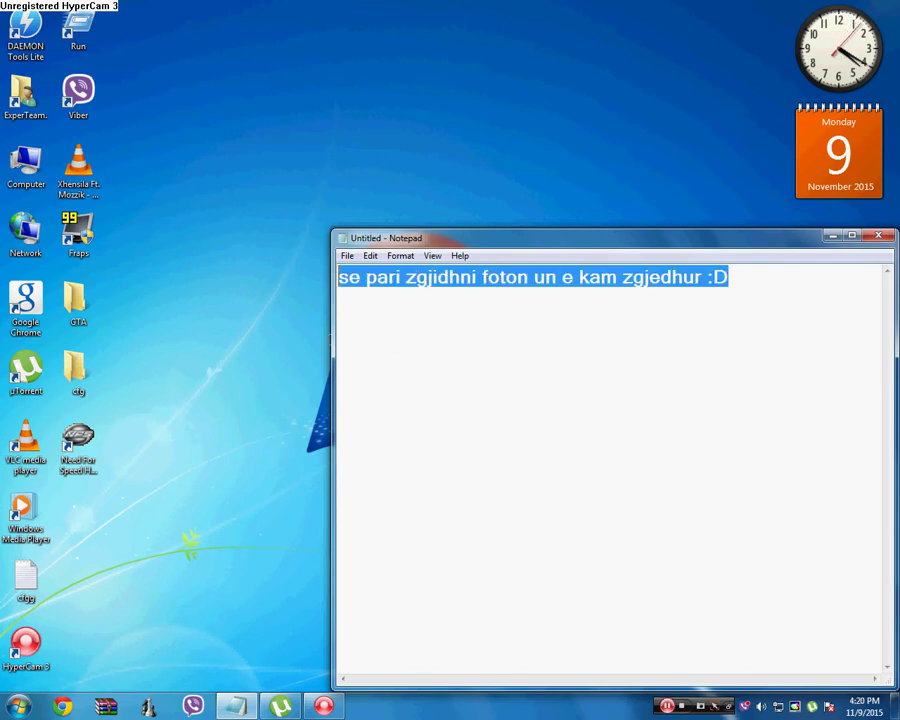
pyautogui.press('Delete')
pyautogui.write('FILLOJM')
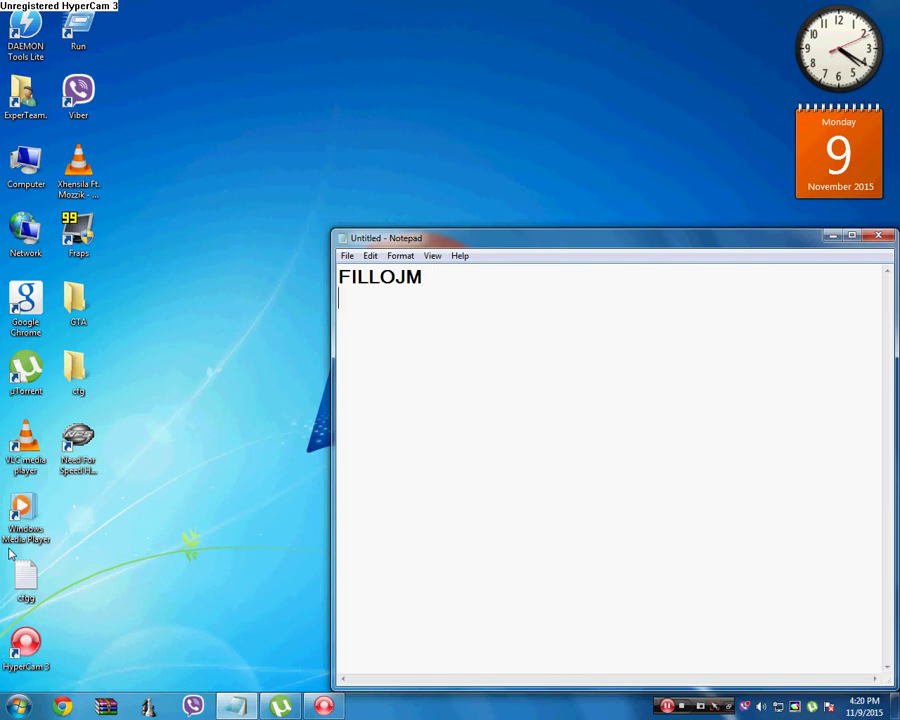
pyautogui.write(' 1 HAM')
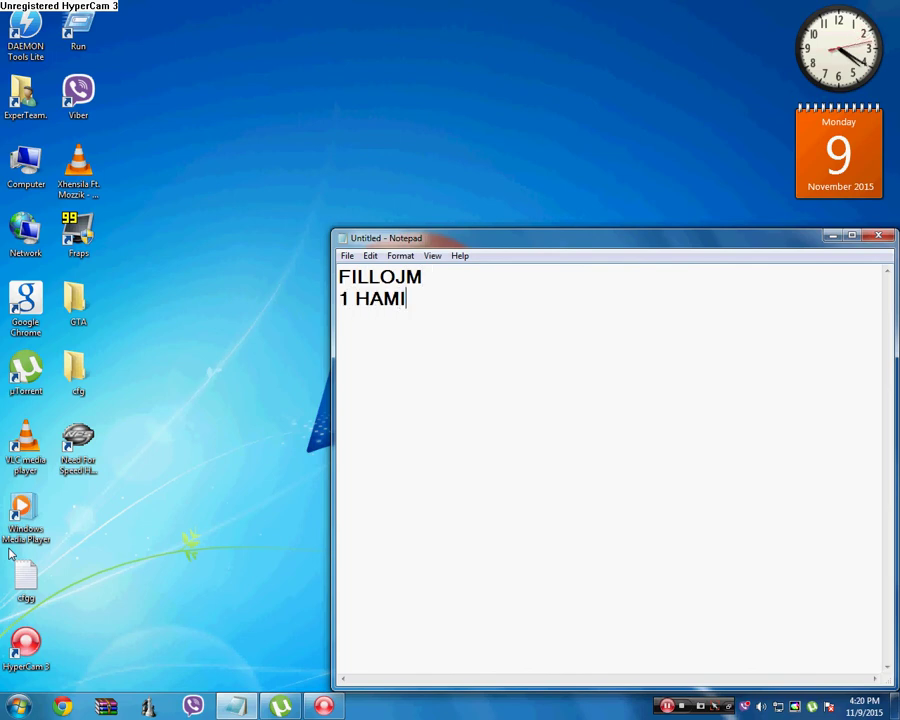
pyautogui.write('I')
pyautogui.press('BackSpace')
pyautogui.press('BackSpace')
pyautogui.write('PIM ')
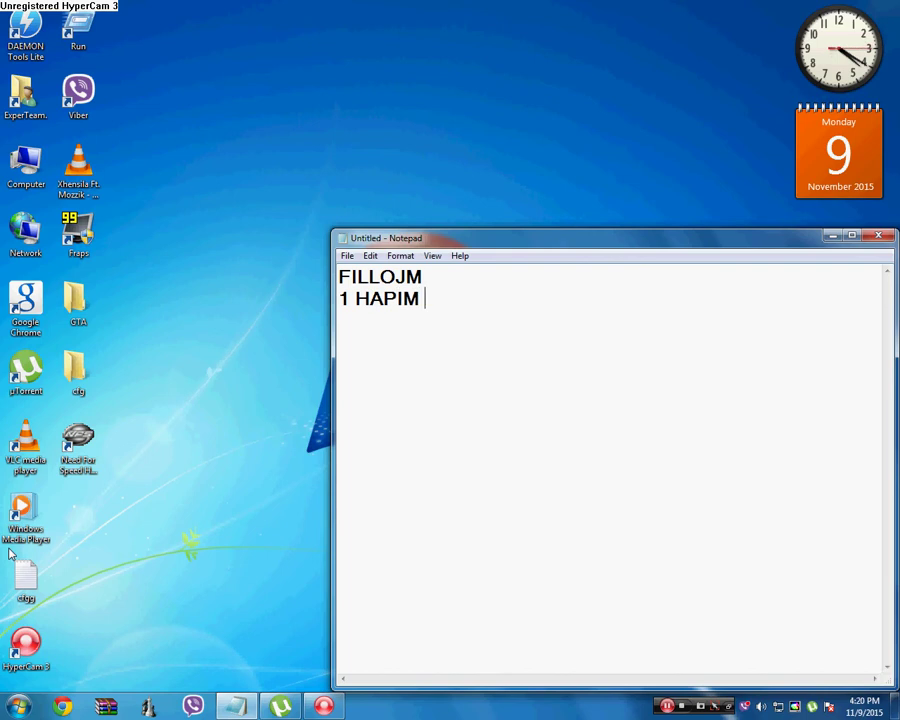
pyautogui.write('HL TAG CON')
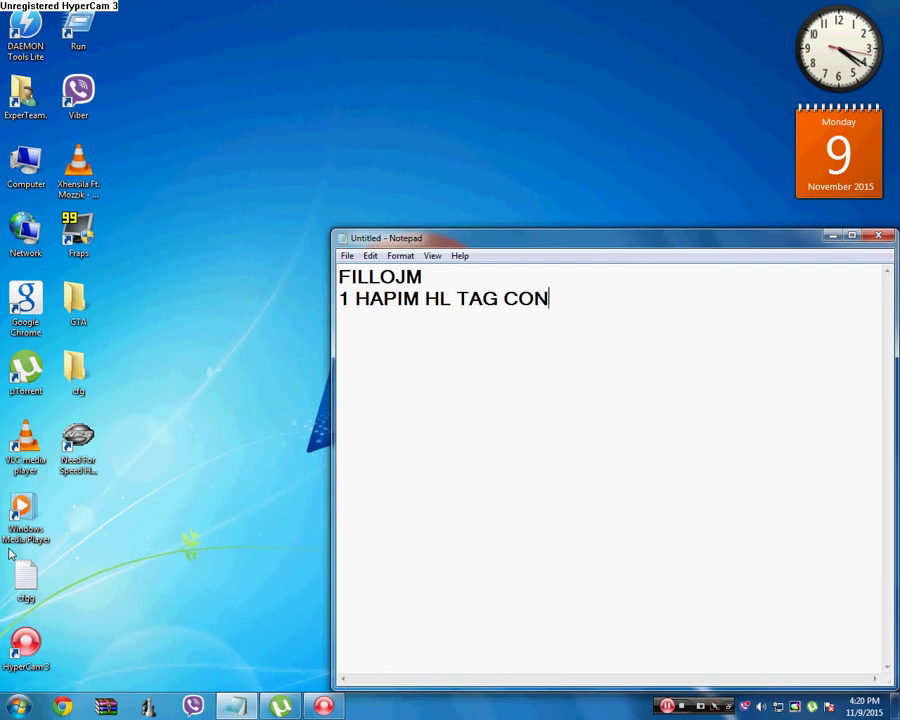
pyautogui.write('VERTER')
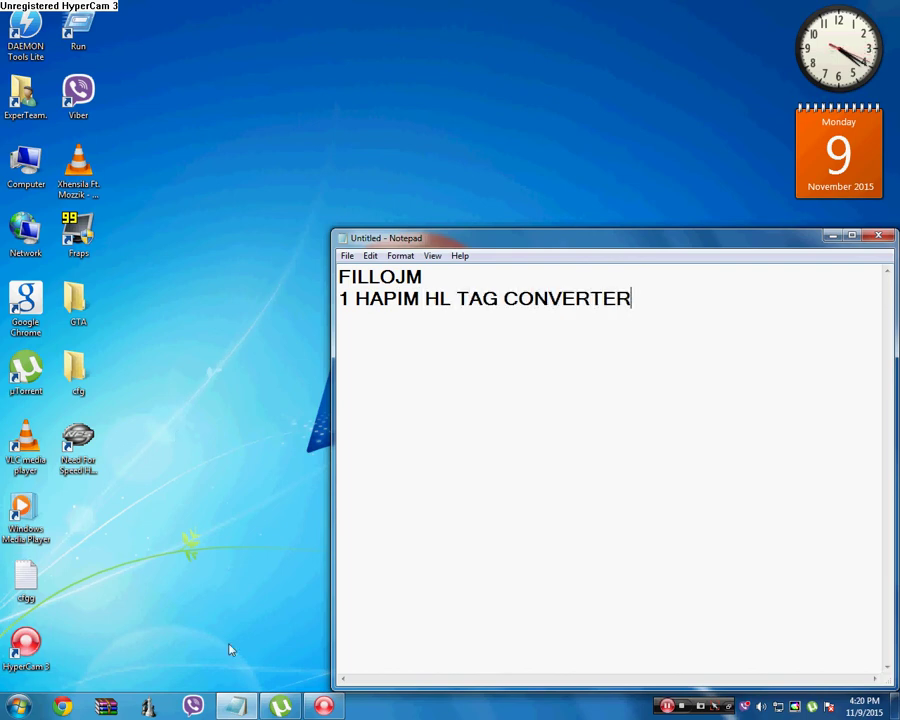
# Run HL Tag Converter from the "image for spray" folder inside the desktop's cfg folder, close the folder and move the converter clear of the notes
pyautogui.click(78, 370)
pyautogui.doubleClick(78, 370)
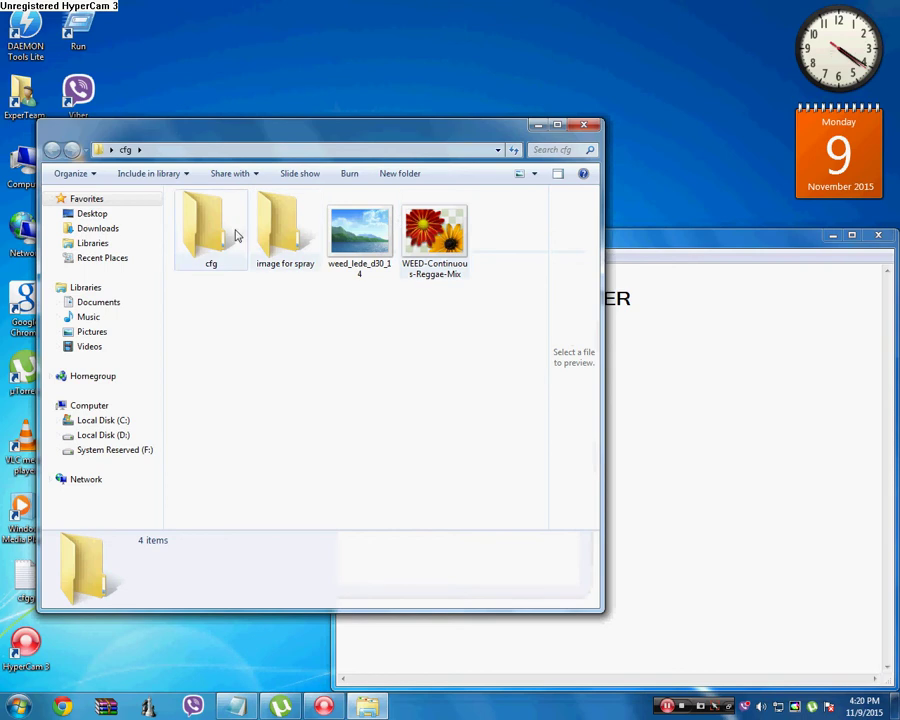
pyautogui.doubleClick(278, 225)
pyautogui.doubleClick(360, 228)
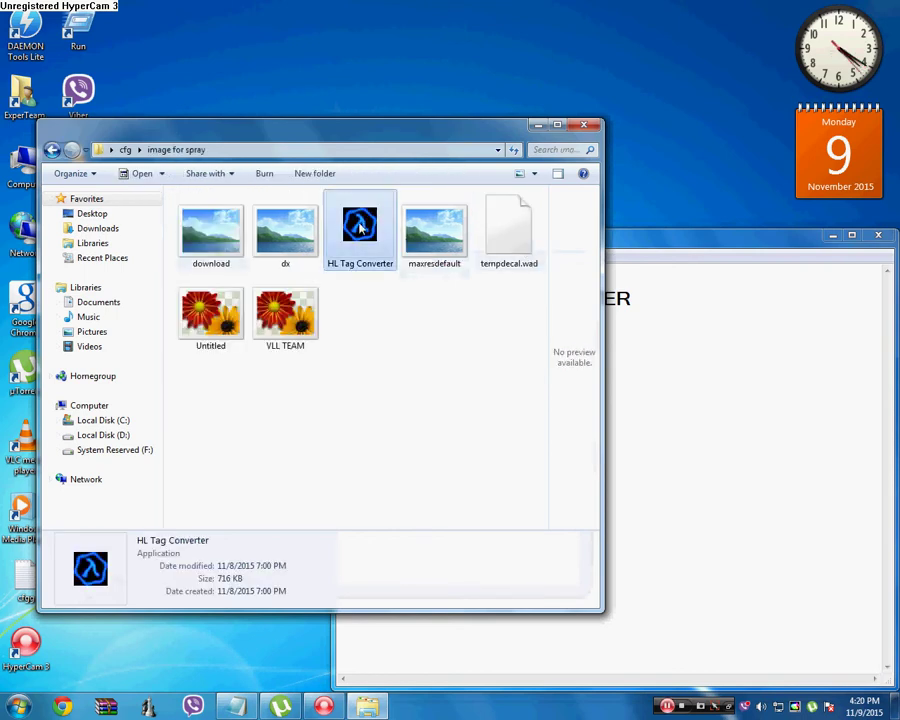
pyautogui.click(496, 367)
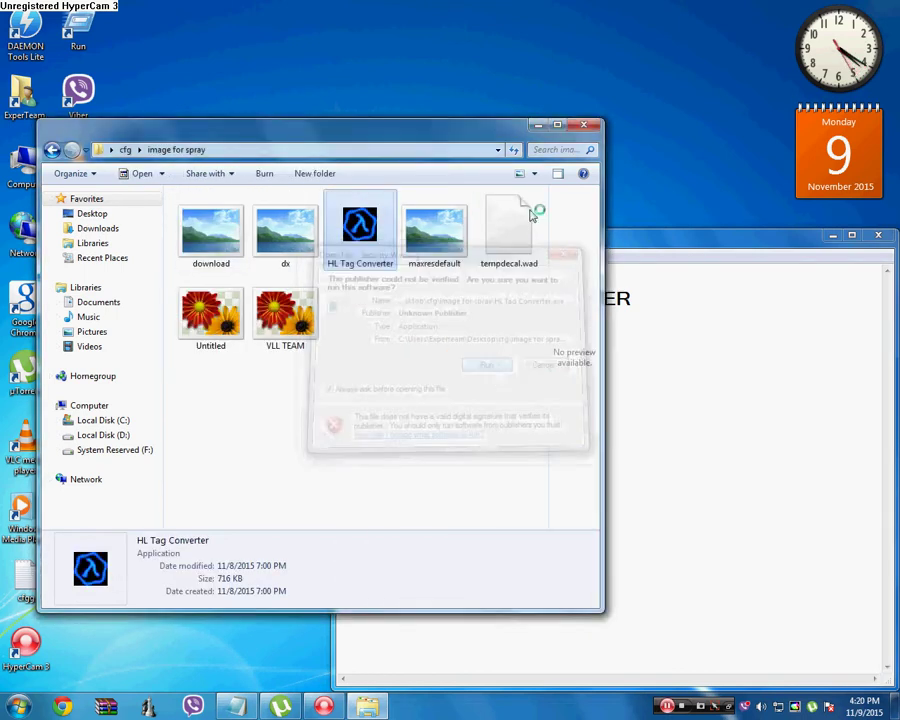
pyautogui.click(581, 126)
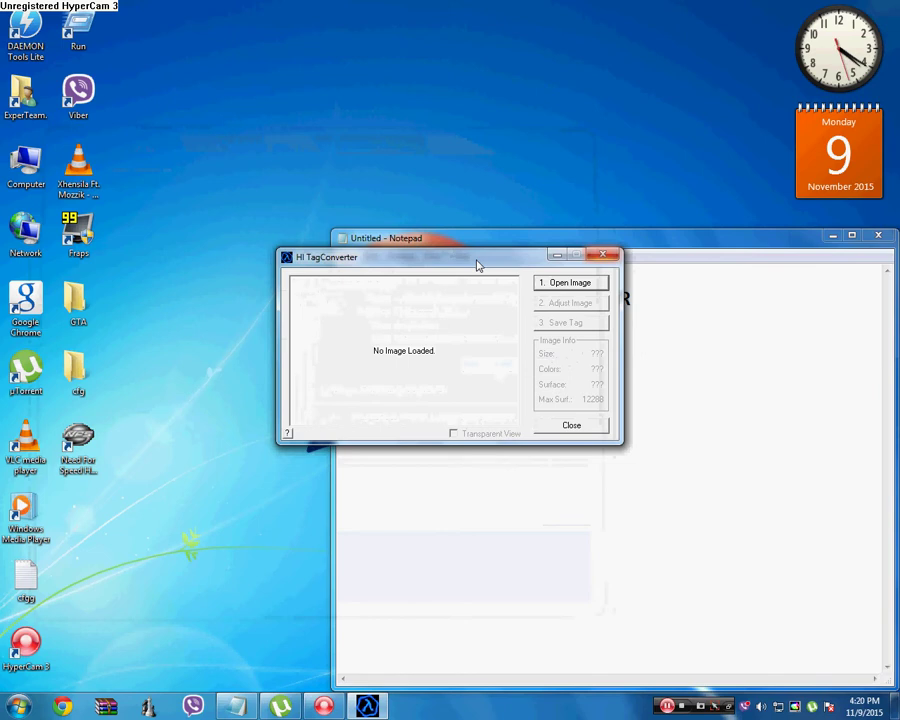
pyautogui.moveTo(476, 262); pyautogui.dragTo(401, 19)
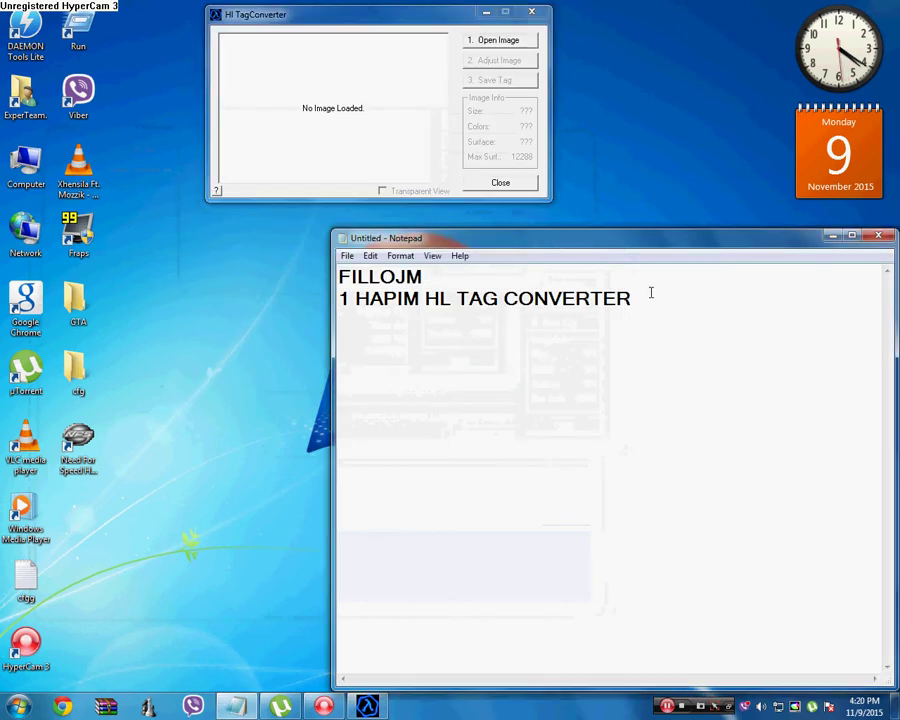
# Add a new line reading "OPEN IMAGE" below the converter instruction in the notes
pyautogui.press('Return')
pyautogui.write('OPE')
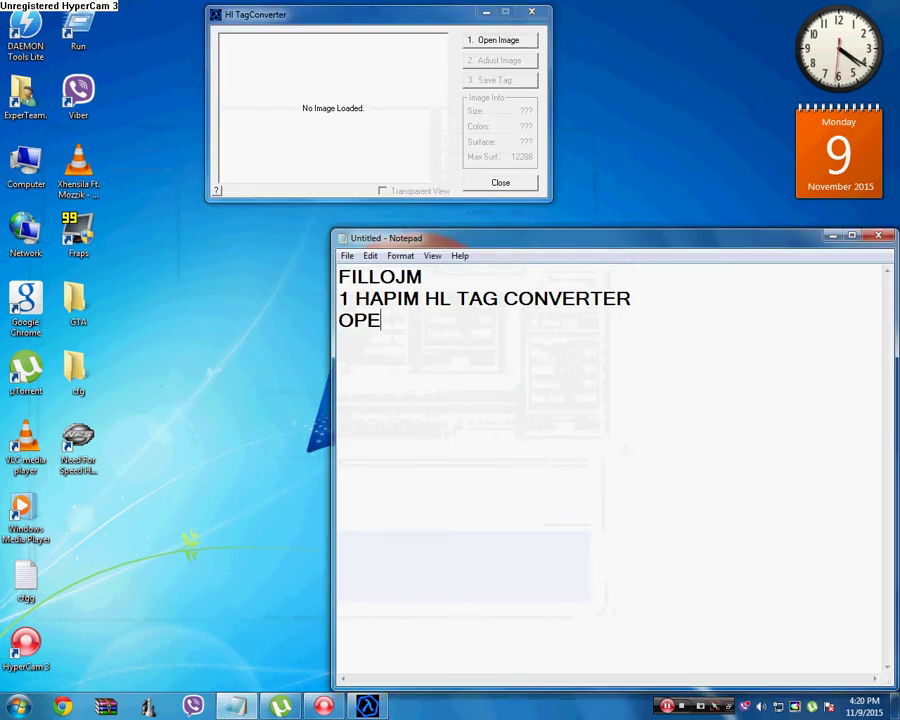
pyautogui.write('N IMAGE')
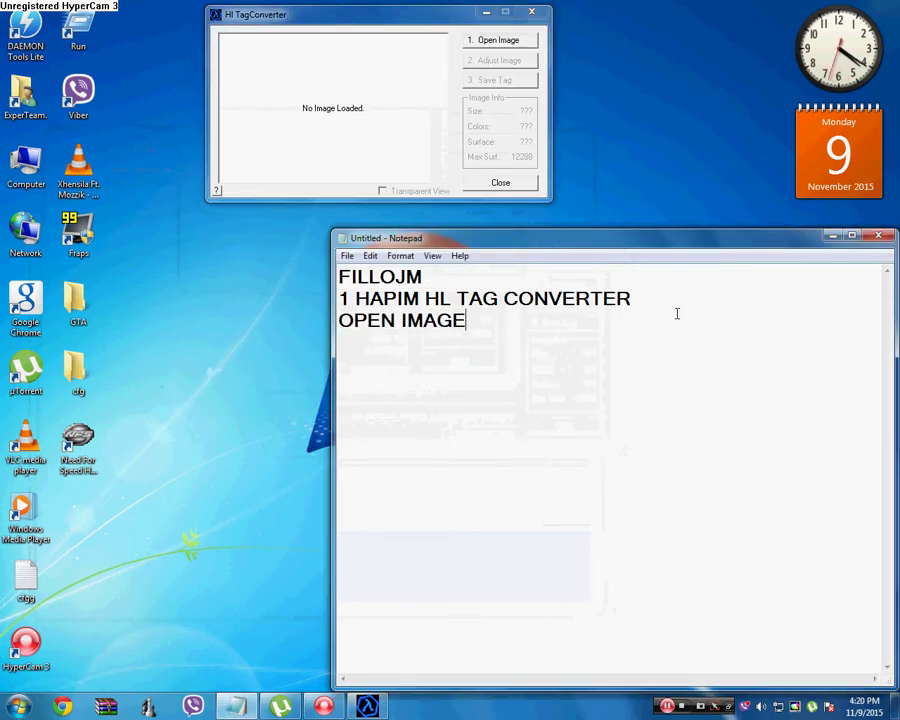
# Load the WEED-Continuous-Reggae-Mix image from the desktop's cfg folder into HL Tag Converter
pyautogui.click(495, 42)
pyautogui.scroll(-2, 462, 130)
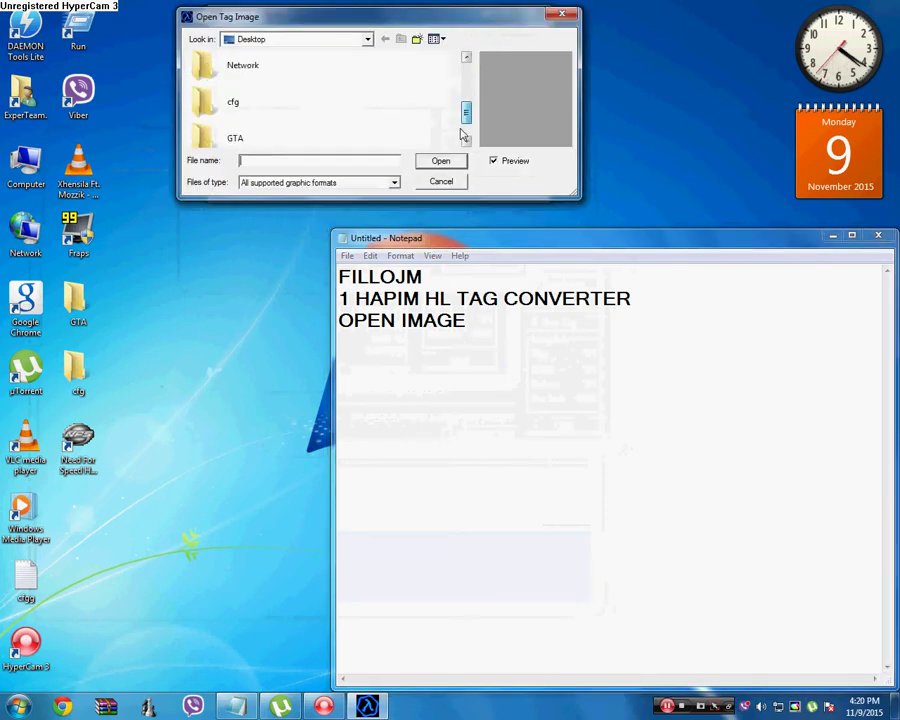
pyautogui.scroll(-1, 327, 121)
pyautogui.doubleClick(263, 64)
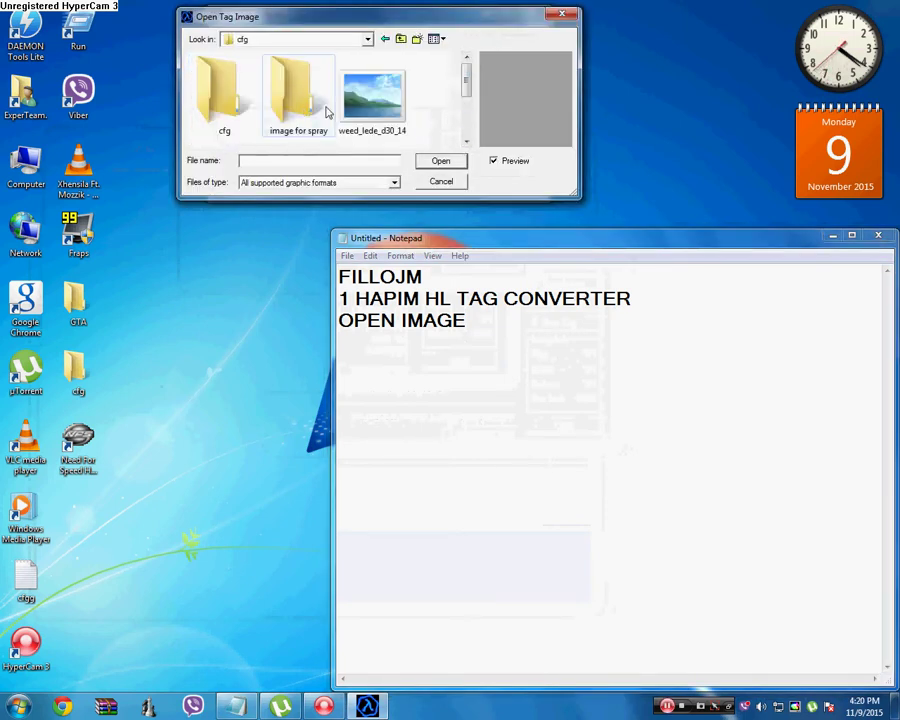
pyautogui.scroll(-1, 330, 62)
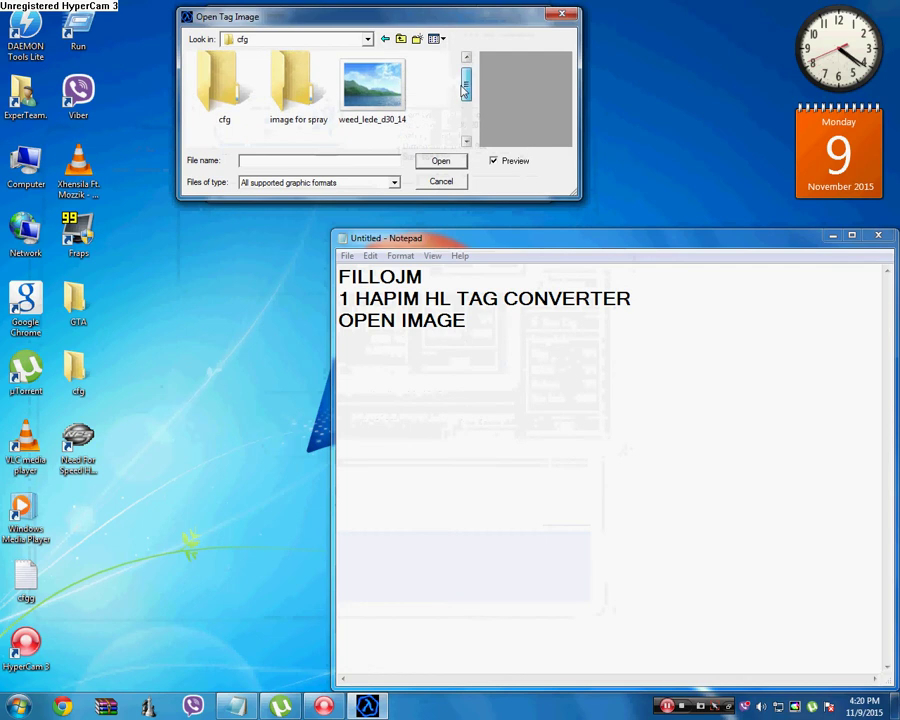
pyautogui.click(400, 98)
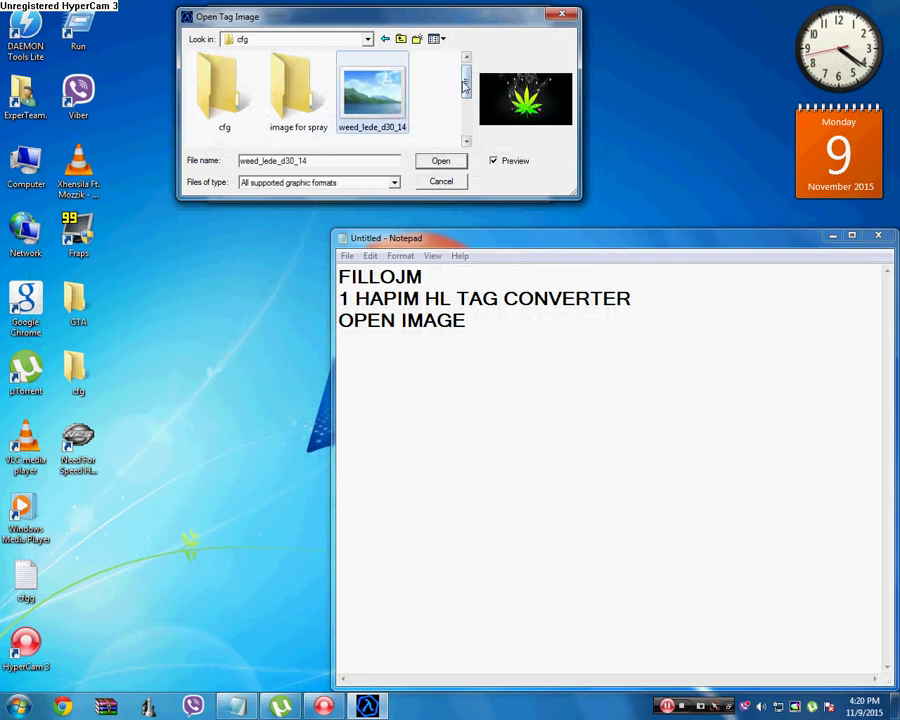
pyautogui.moveTo(463, 87)
pyautogui.mouseDown()
pyautogui.moveTo(462, 112)
pyautogui.moveTo(455, 96)
pyautogui.mouseUp()
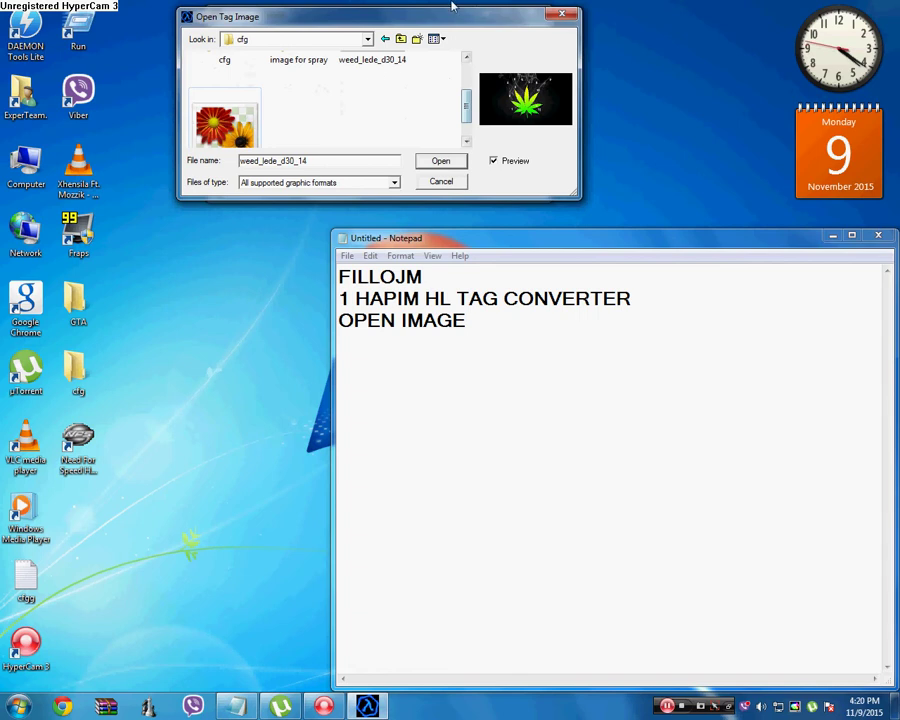
pyautogui.press('Down')
pyautogui.click(441, 161)
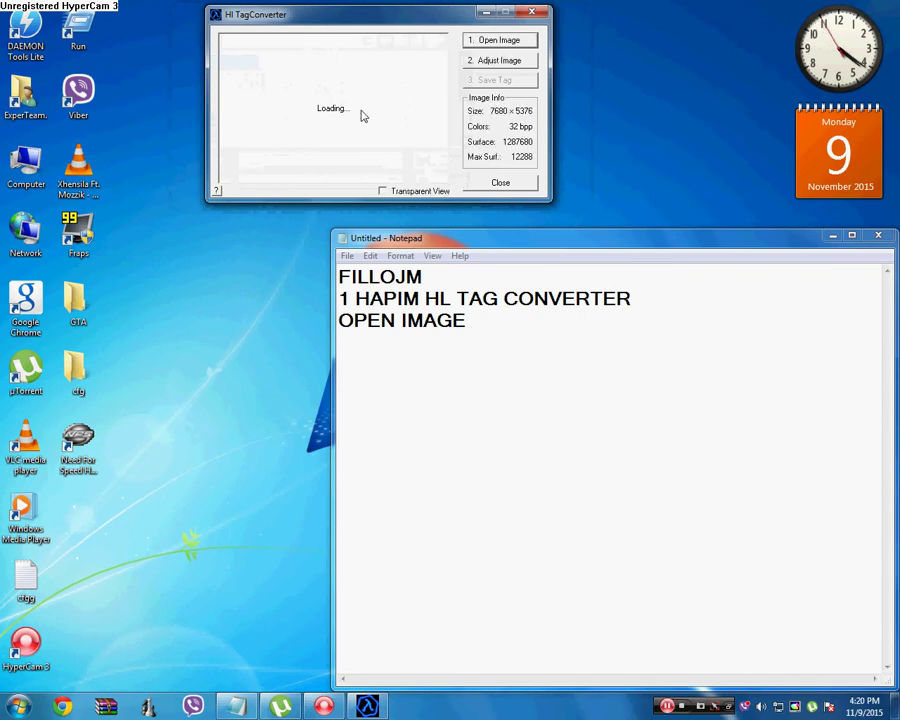
# Add a new line reading "PASTAJ HYM ADJUST IMAGE" to the notes
pyautogui.click(512, 330)
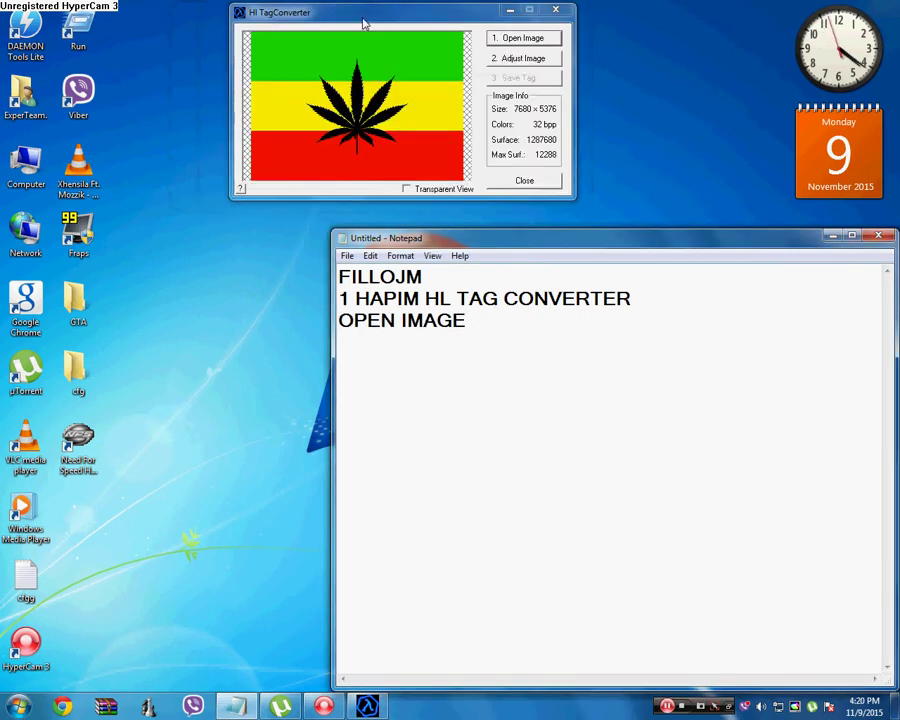
pyautogui.press('Return')
pyautogui.write('PAS')
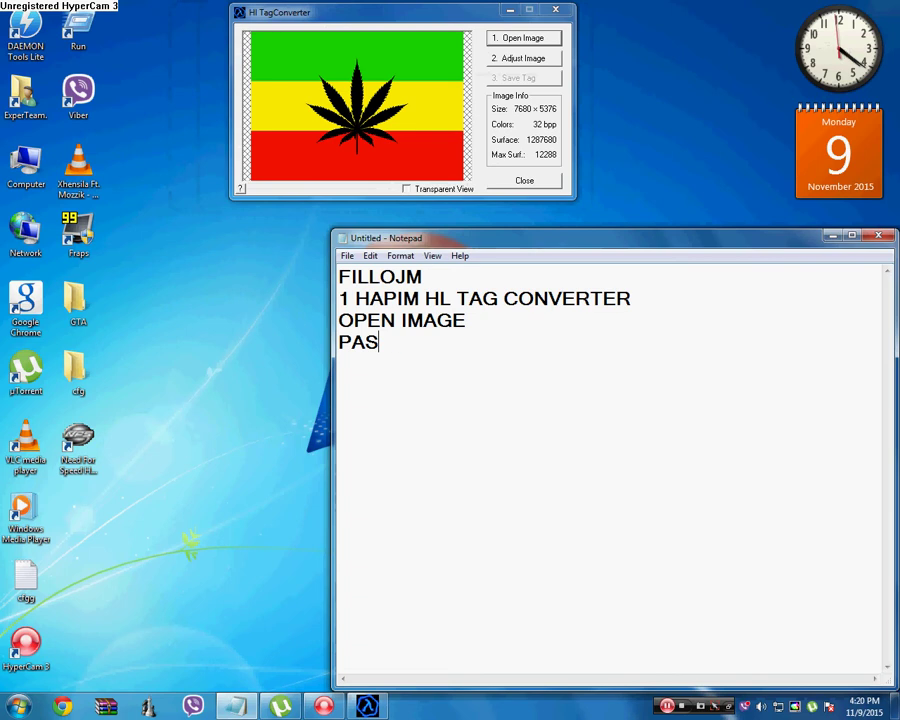
pyautogui.write('TAJ H')
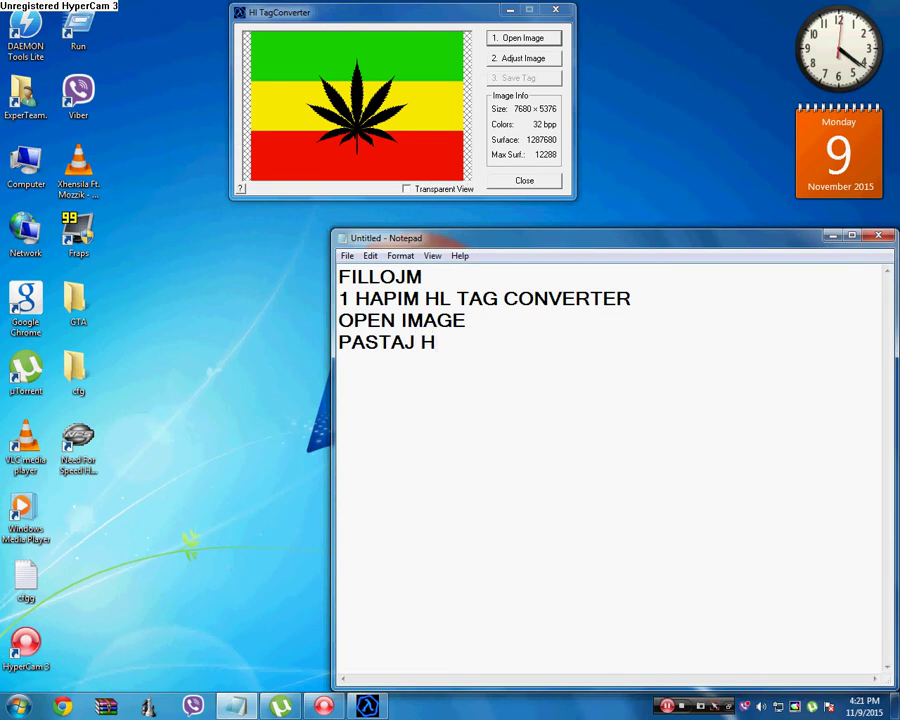
pyautogui.write('YM ADJUS')
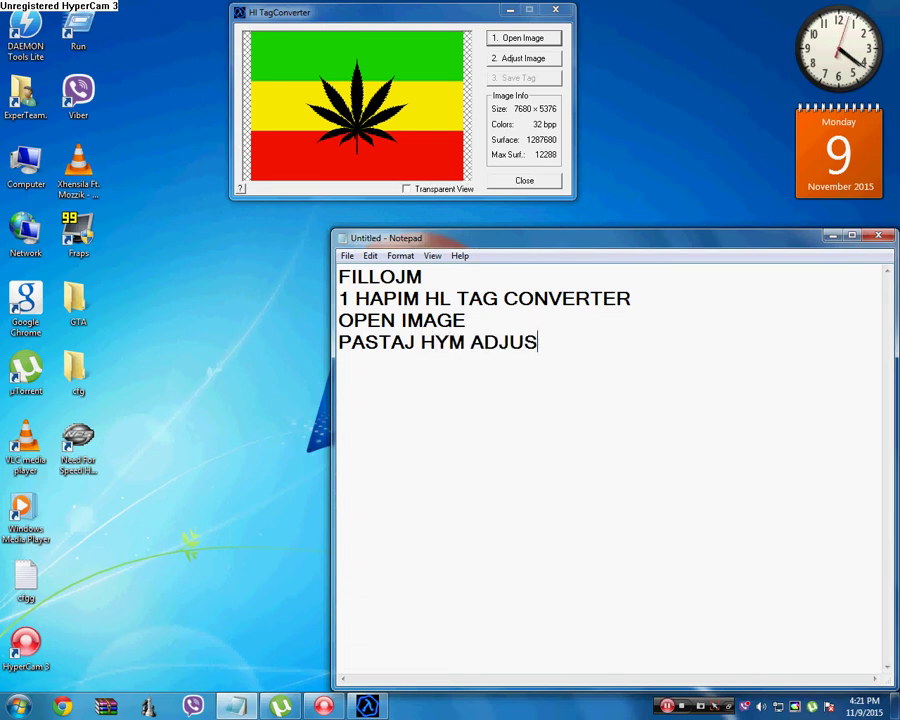
pyautogui.write('T IMAGE')
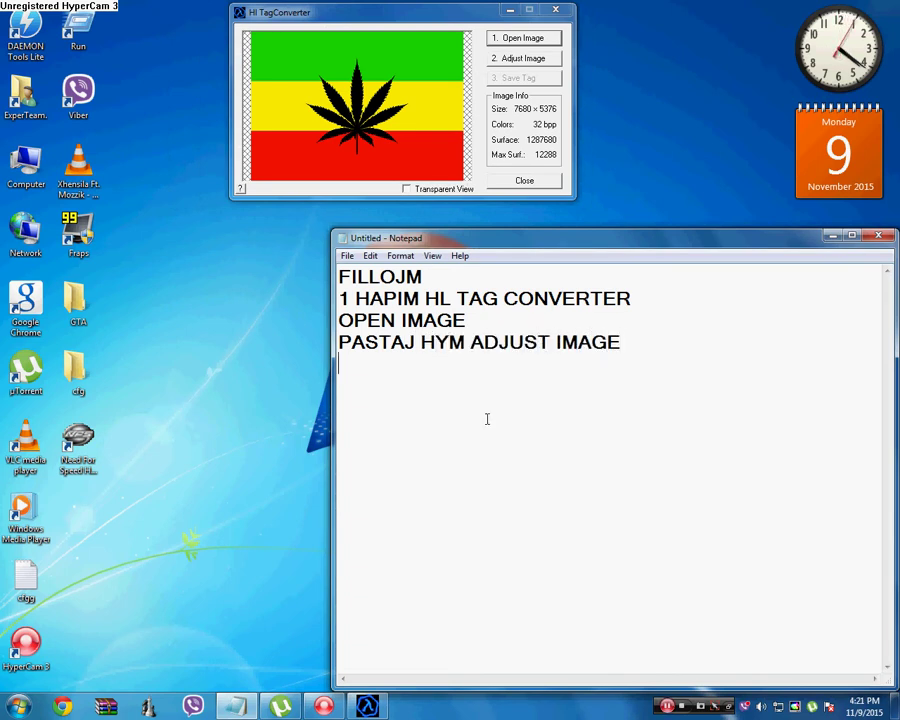
# Open the converter's Adjust Image settings and add the line "PASTAJ I NDRYSHOJM ATO SHIFRAT NE" to the notes
pyautogui.click(535, 66)
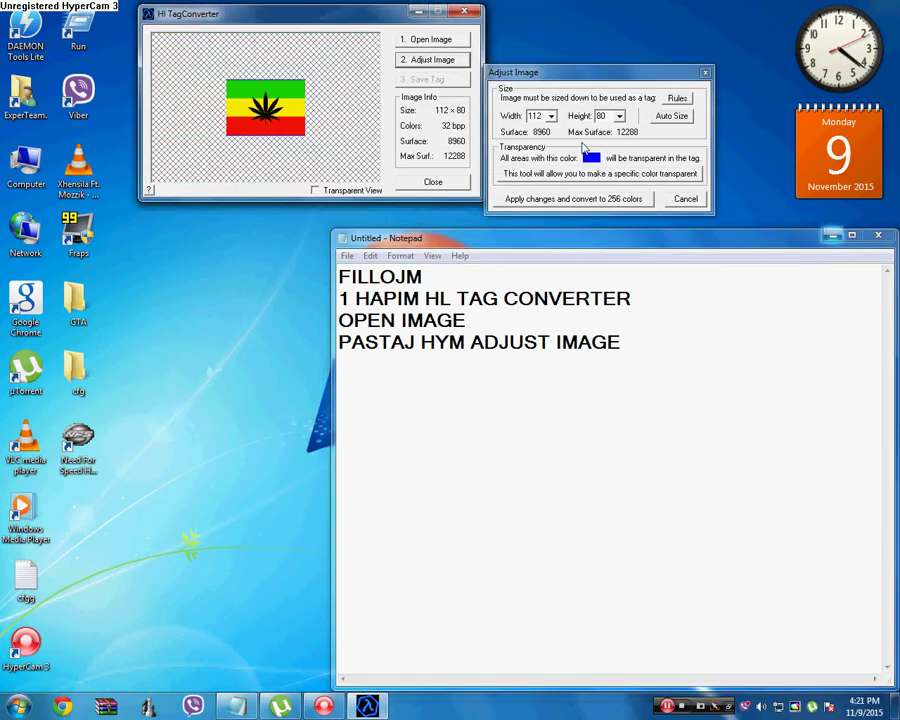
pyautogui.click(639, 347)
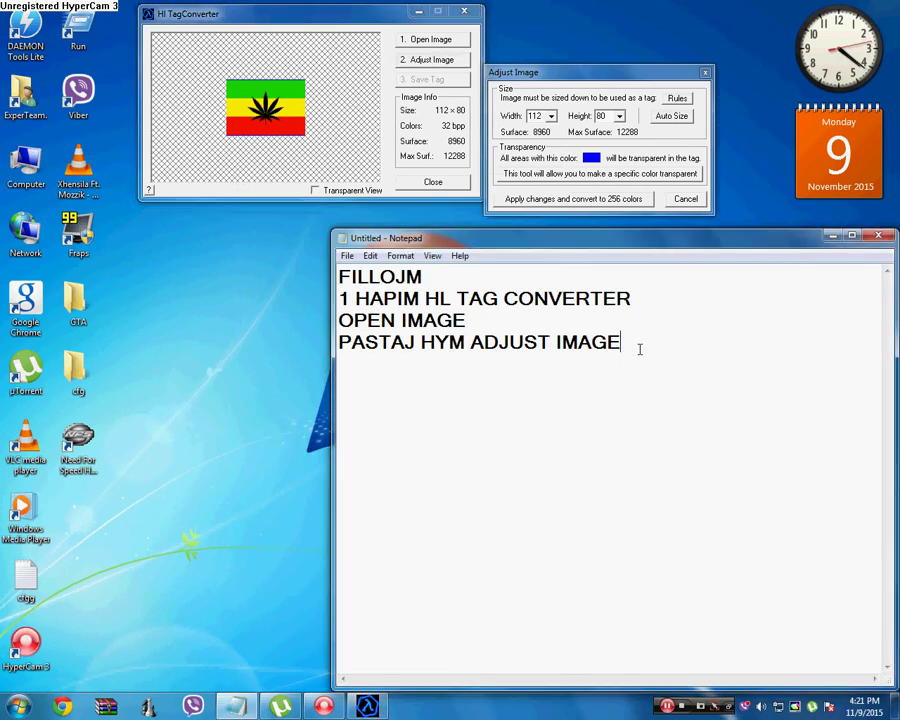
pyautogui.press('Return')
pyautogui.write('PASTAJ ')
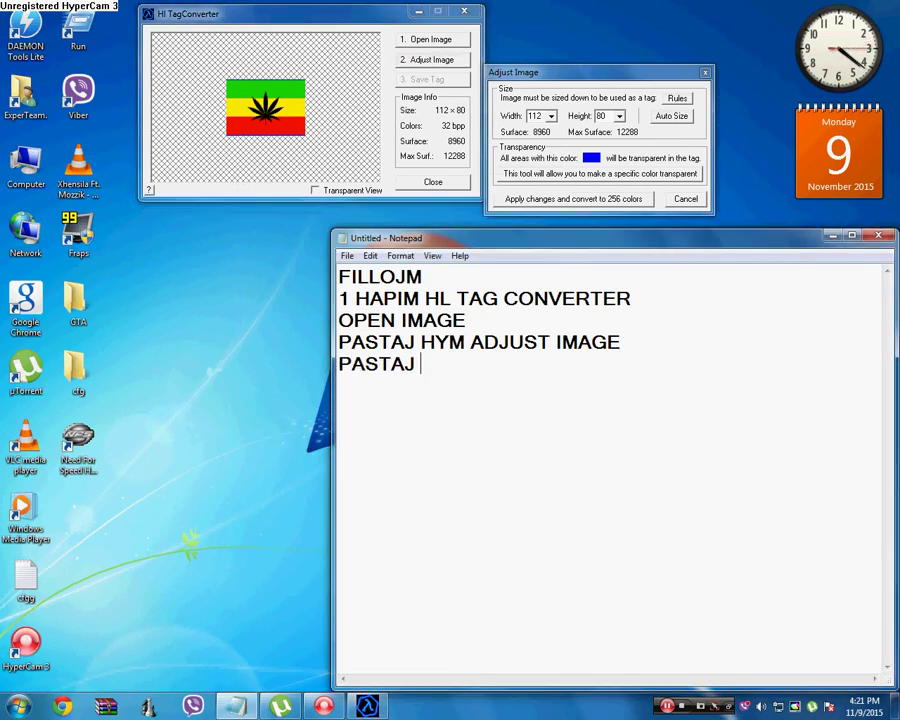
pyautogui.write('I NDRYSH')
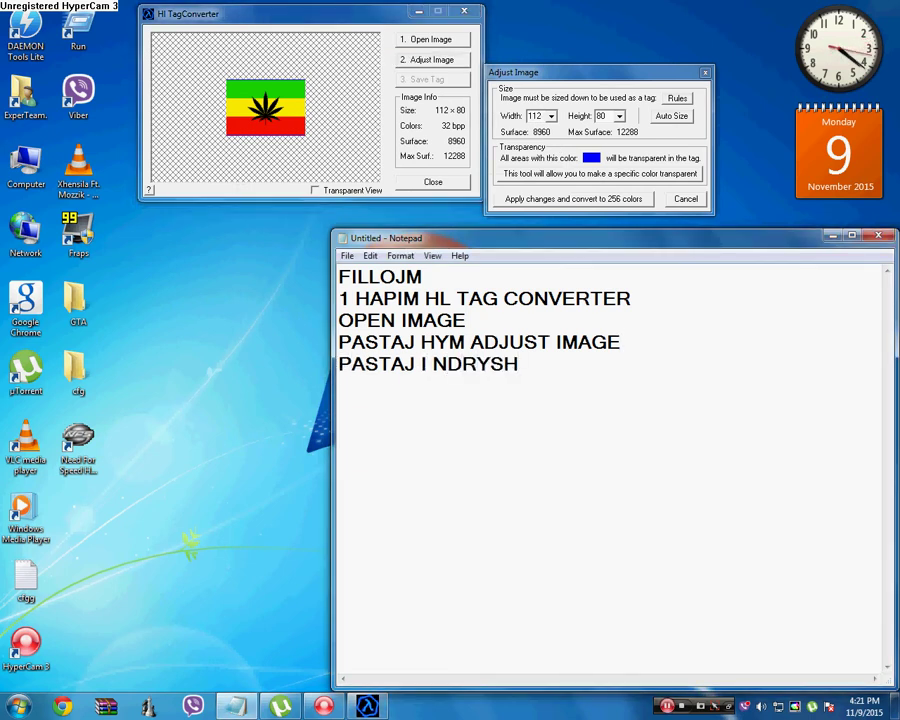
pyautogui.write('OJM ATO SHIFR')
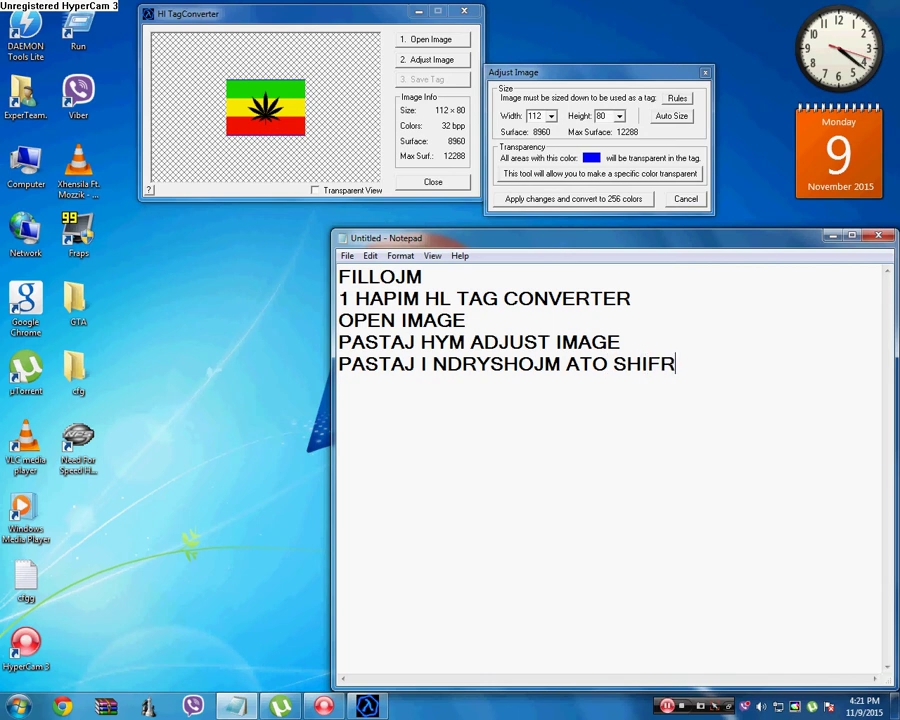
pyautogui.write('AT')
pyautogui.write(' NE')
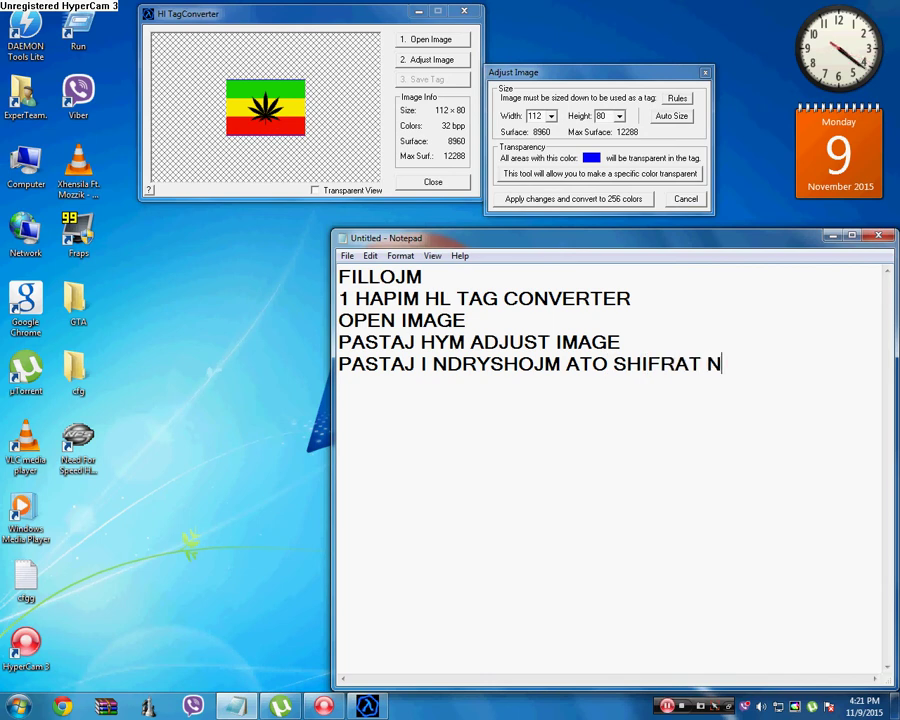
# Add a new line reading "WIDTH 112 NDERSA HEIGHT" to the notes
pyautogui.press('Return')
pyautogui.write('WIDT')
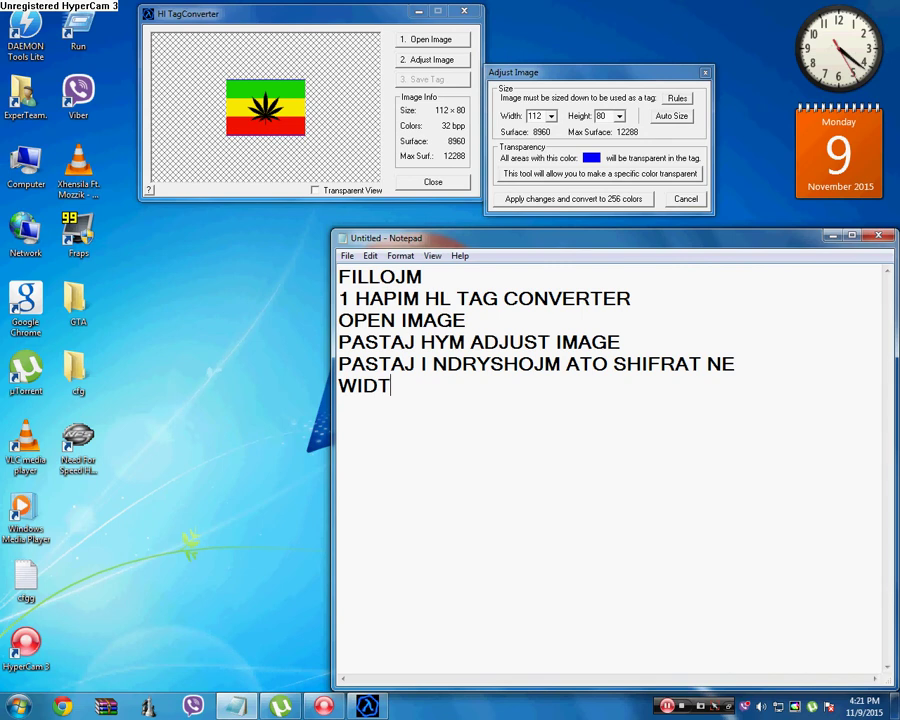
pyautogui.write('H 112')
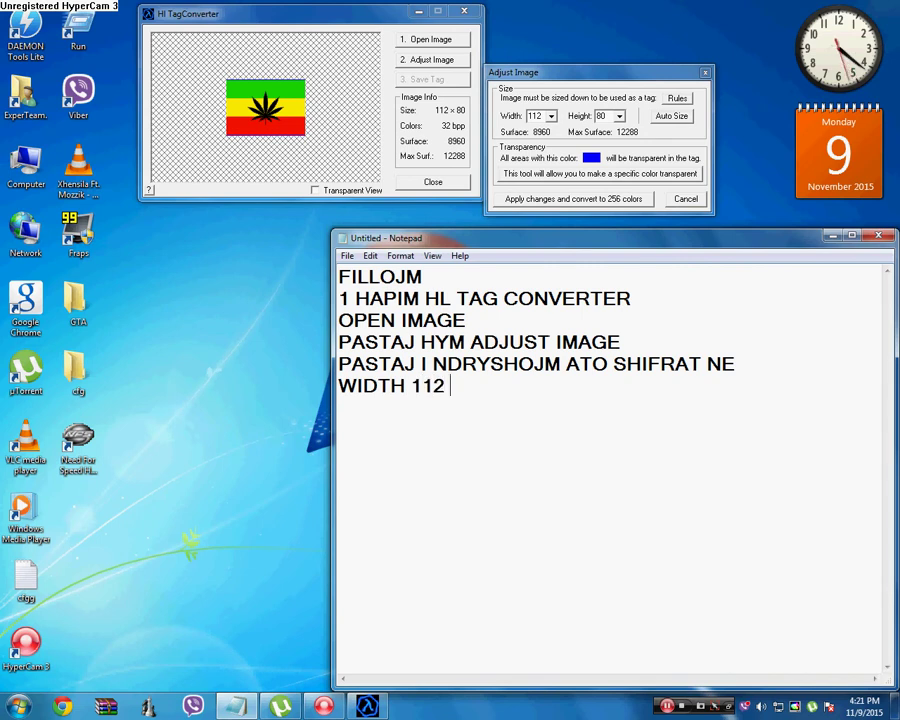
pyautogui.write(' NDERSA')
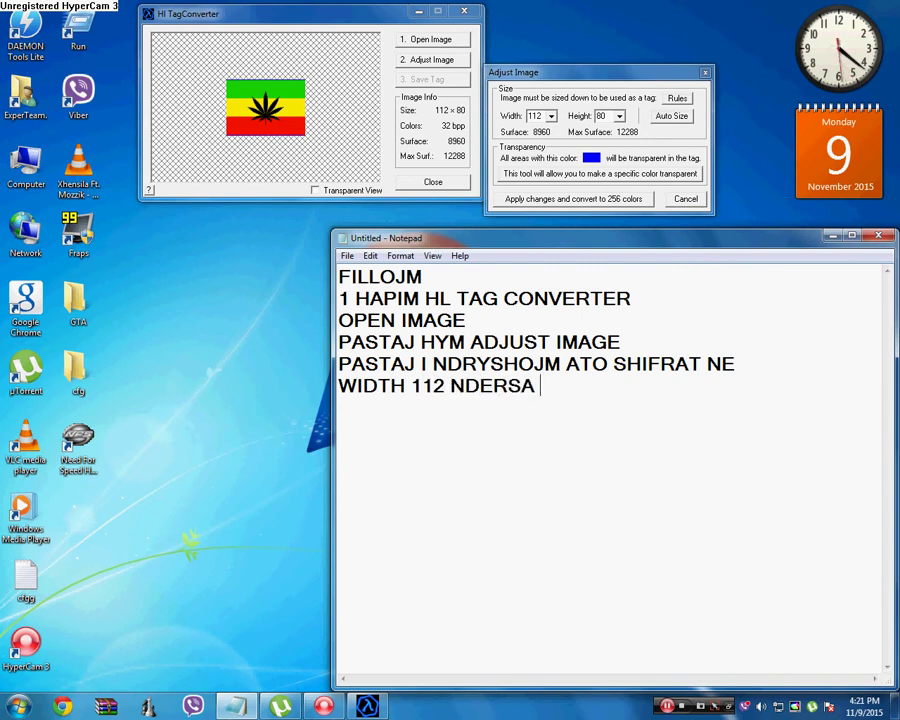
pyautogui.write(' HEIG')
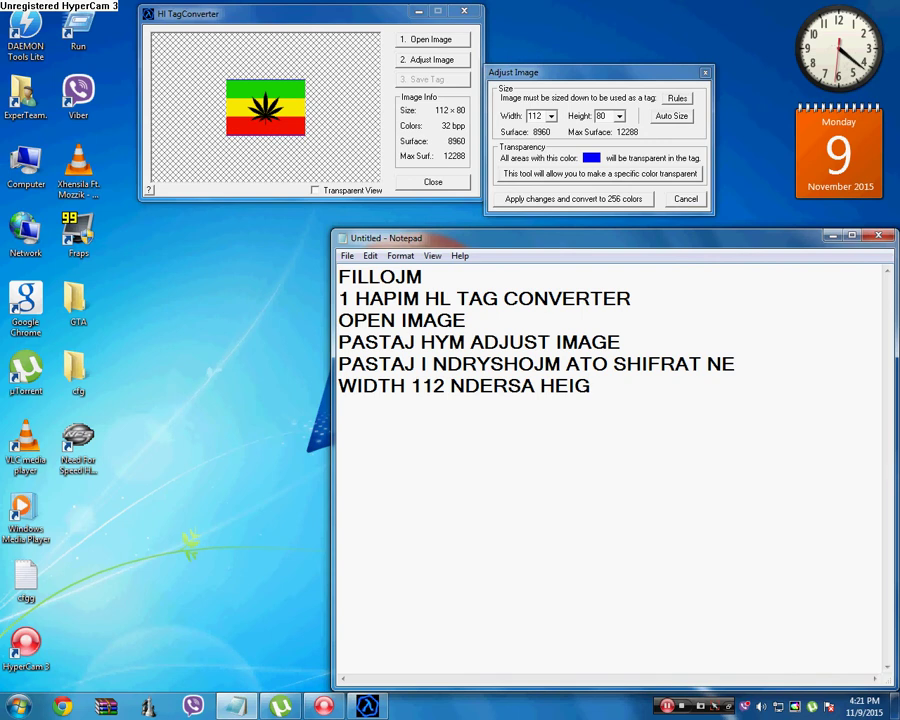
pyautogui.write('HT')
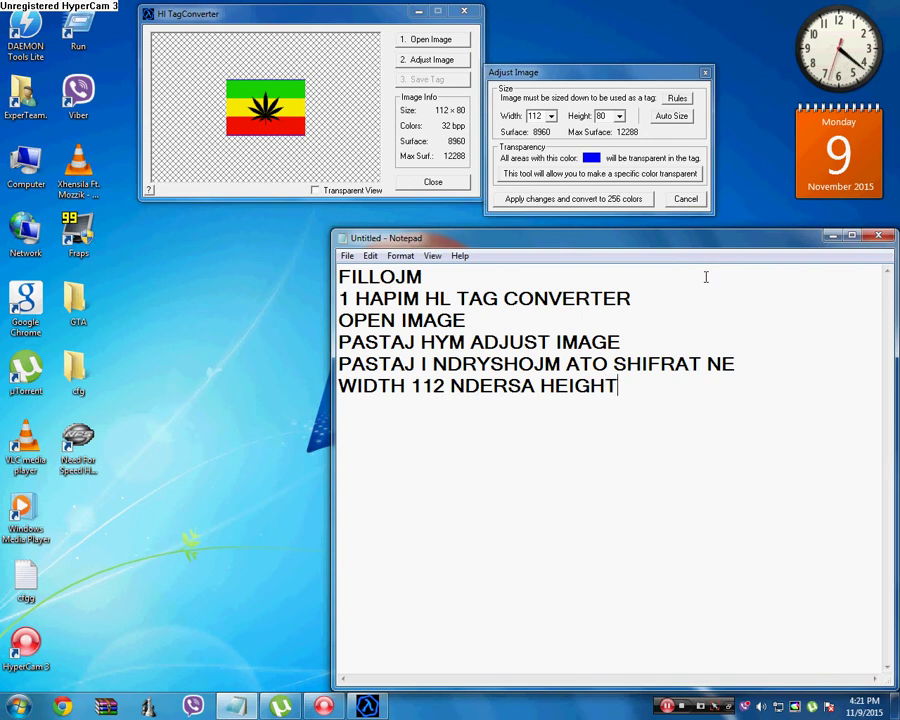
# Set the tag image's height to 96 and complete the width and height line in the notes with "NE 96"
pyautogui.click(619, 116)
pyautogui.click(607, 195)
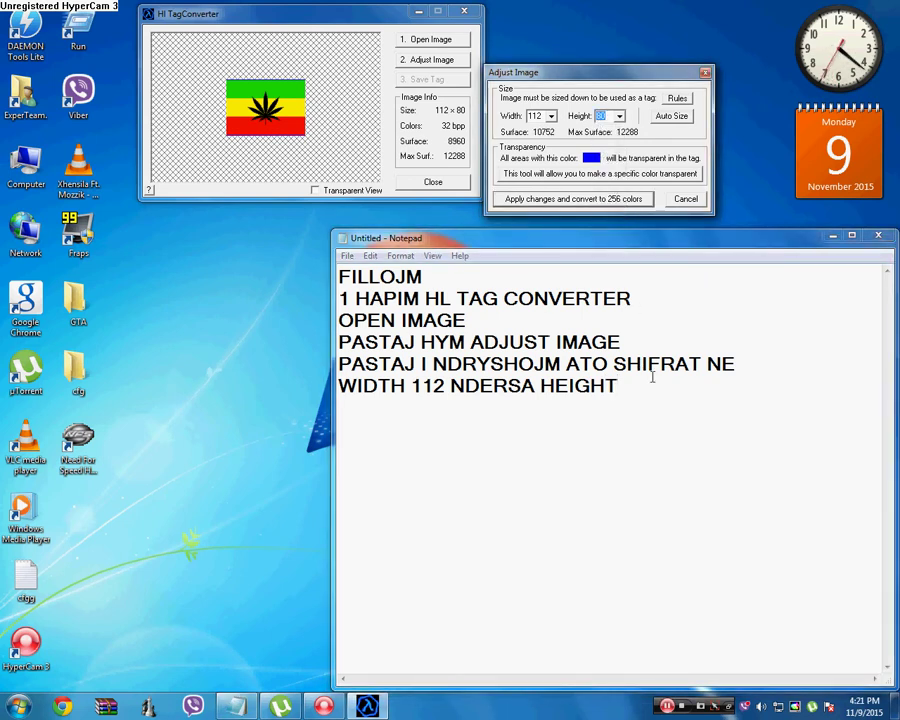
pyautogui.click(648, 397)
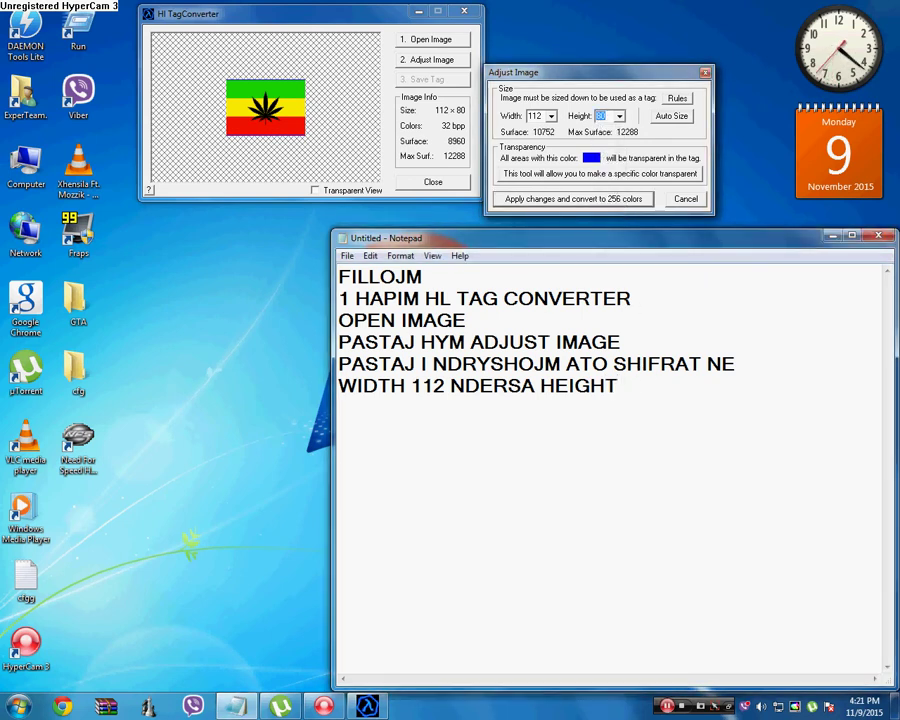
pyautogui.write('NE 9')
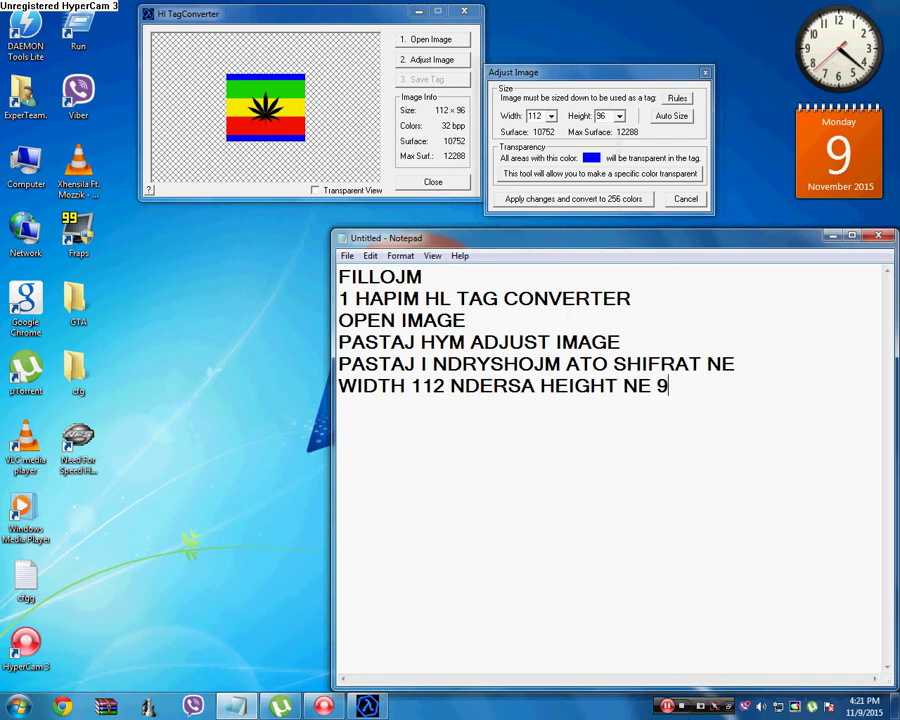
pyautogui.write('6')
pyautogui.press('Return')
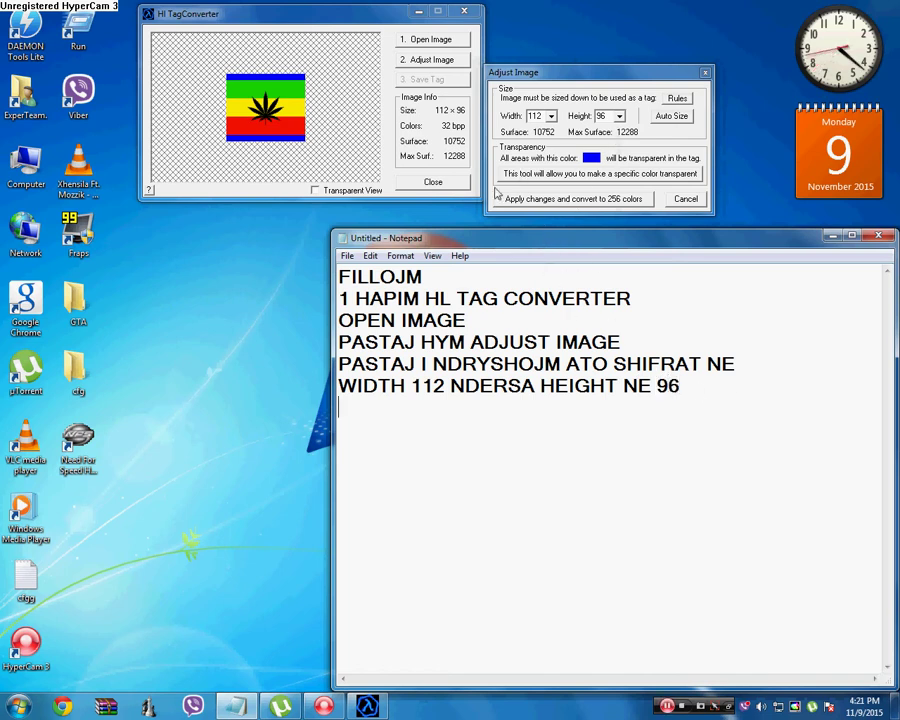
# Add the line "PASTAJ HYM TEK THIS TOOL WILL ......" to the notes
pyautogui.write('PAS')
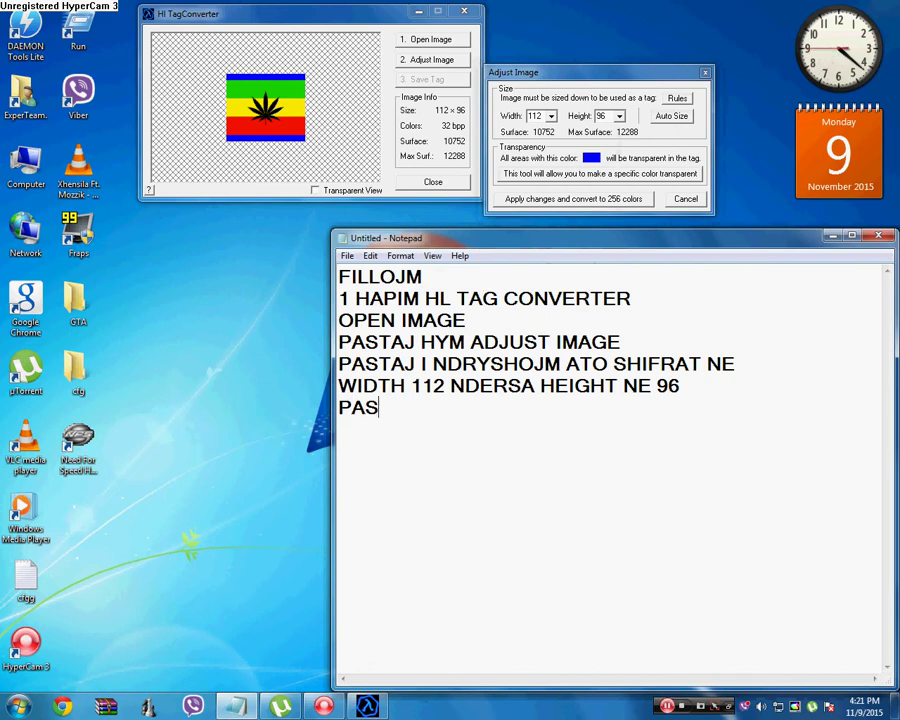
pyautogui.write('TAJ HY')
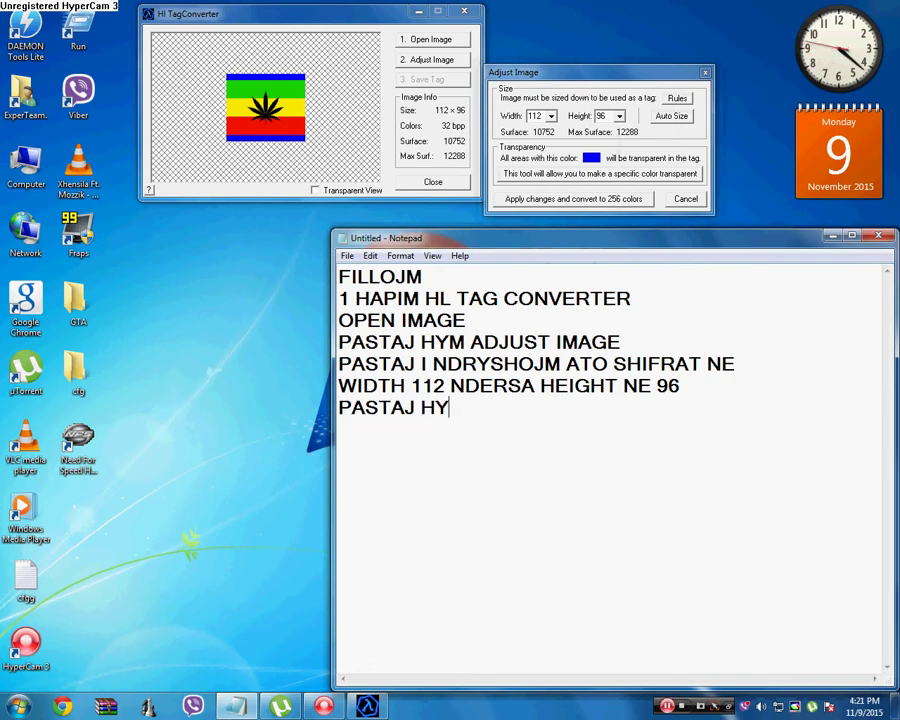
pyautogui.write('M TEK')
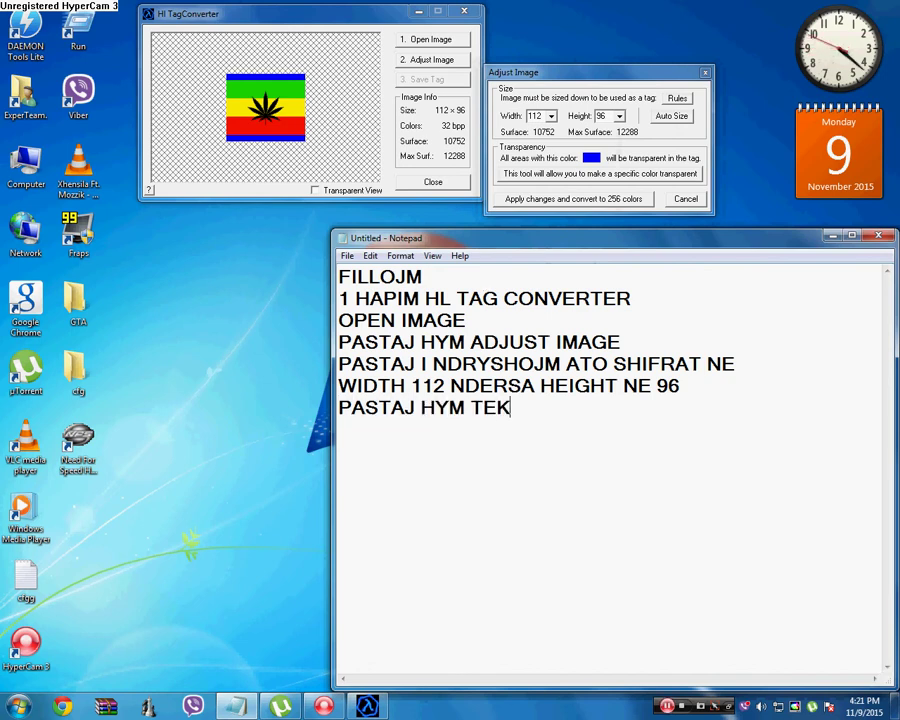
pyautogui.write(' THIS')
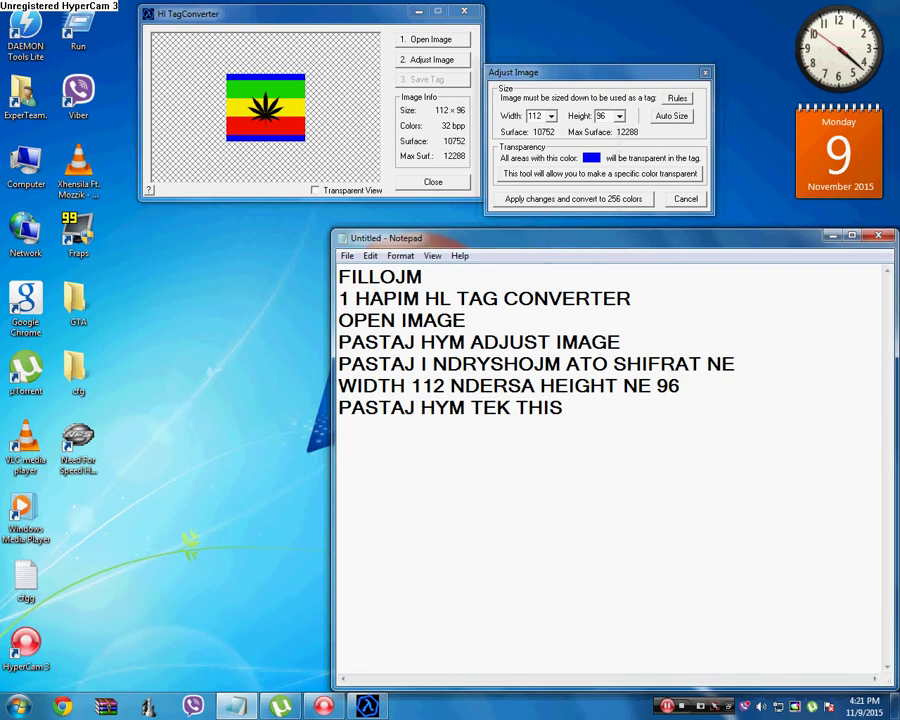
pyautogui.write(' TOOL WI')
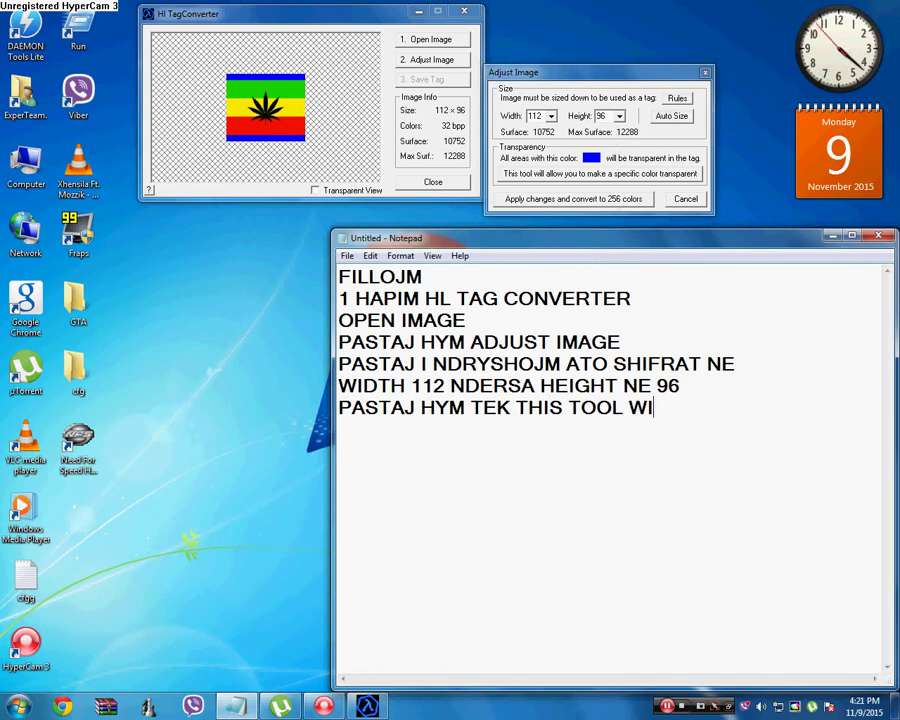
pyautogui.write('LL ......')
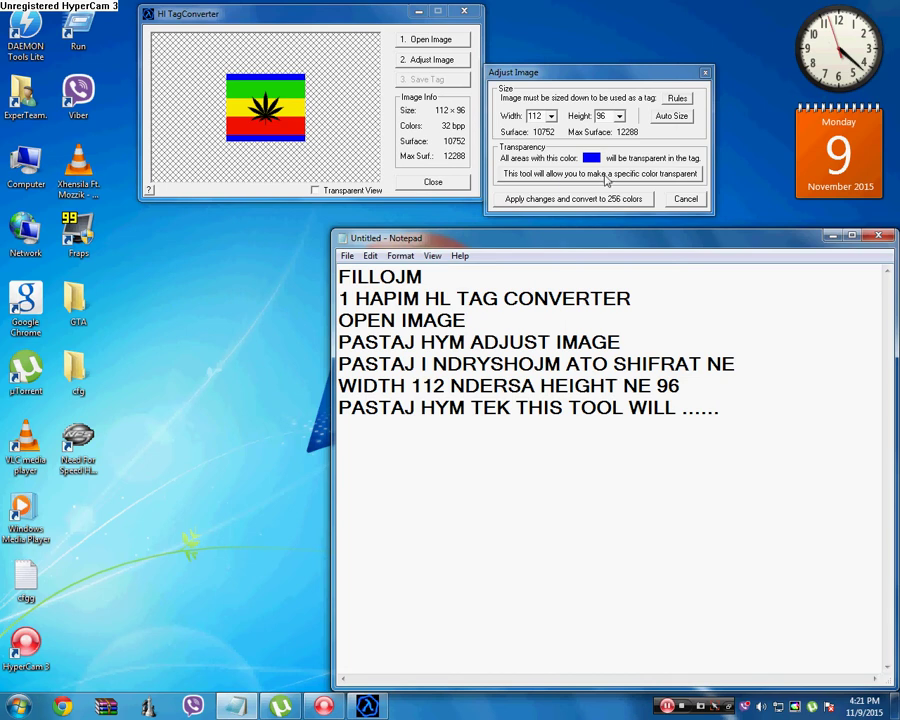
# Add the line "PASTAJ APPLY CHANGES AND CONVERT TO 256 COLORS" at the end of the notes
pyautogui.click(737, 427)
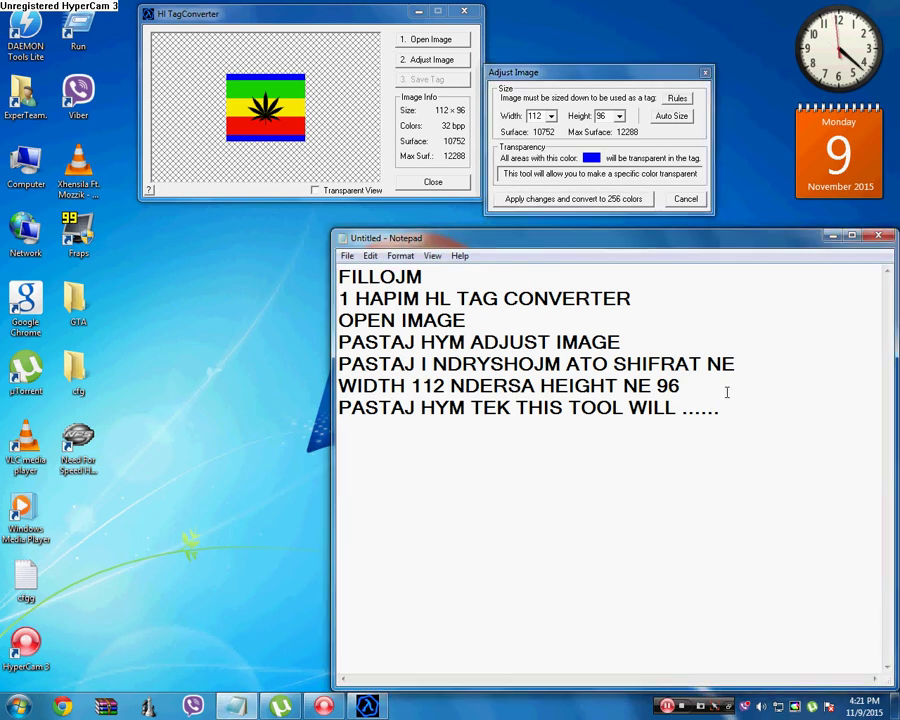
pyautogui.hotkey('shift', 'Up')
pyautogui.click(733, 408)
pyautogui.press('Down')
pyautogui.write('PASTAJ ')
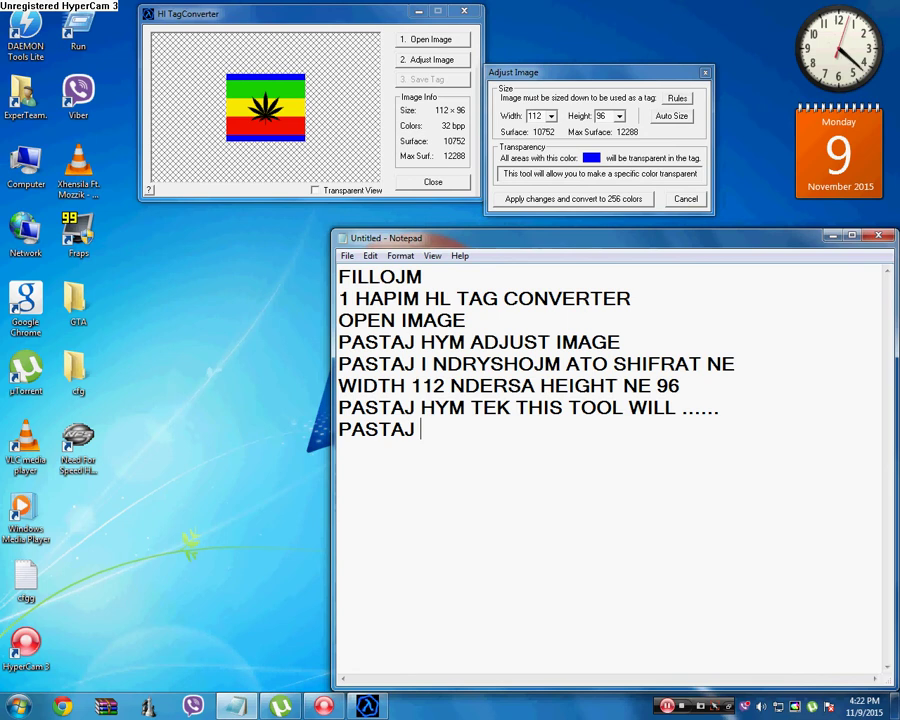
pyautogui.write('APPLY')
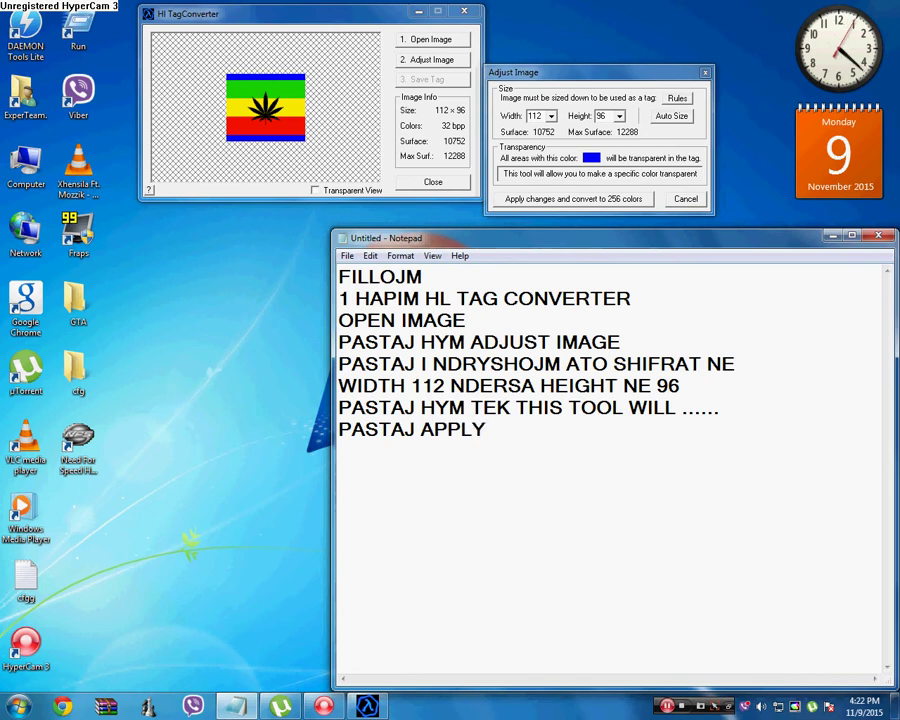
pyautogui.write(' CHANGES ')
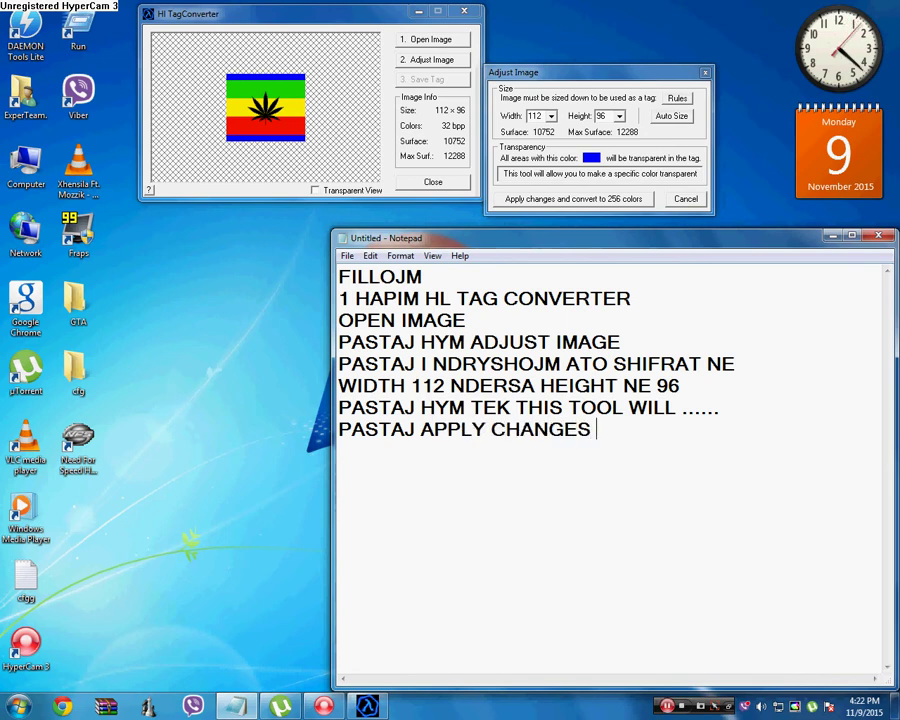
pyautogui.write('AND CONVERT')
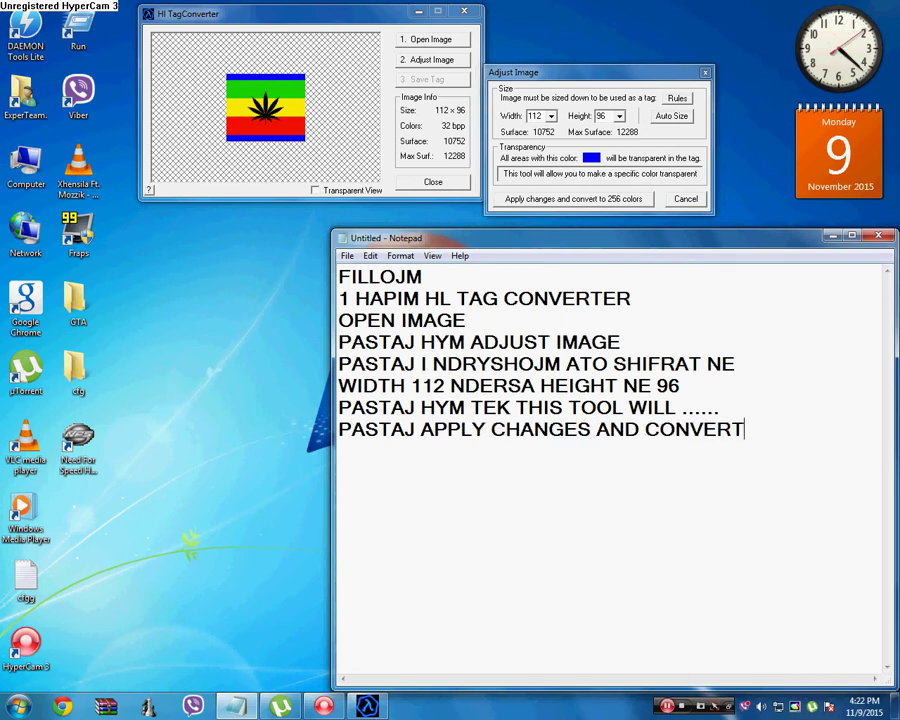
pyautogui.write(' TO 25')
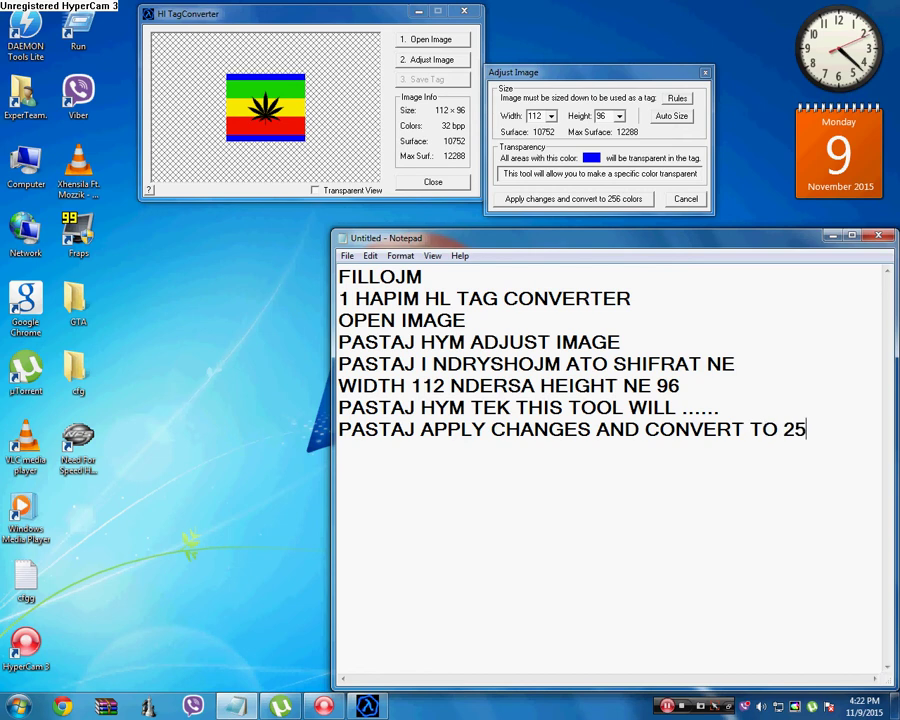
pyautogui.write('6 COLORS')
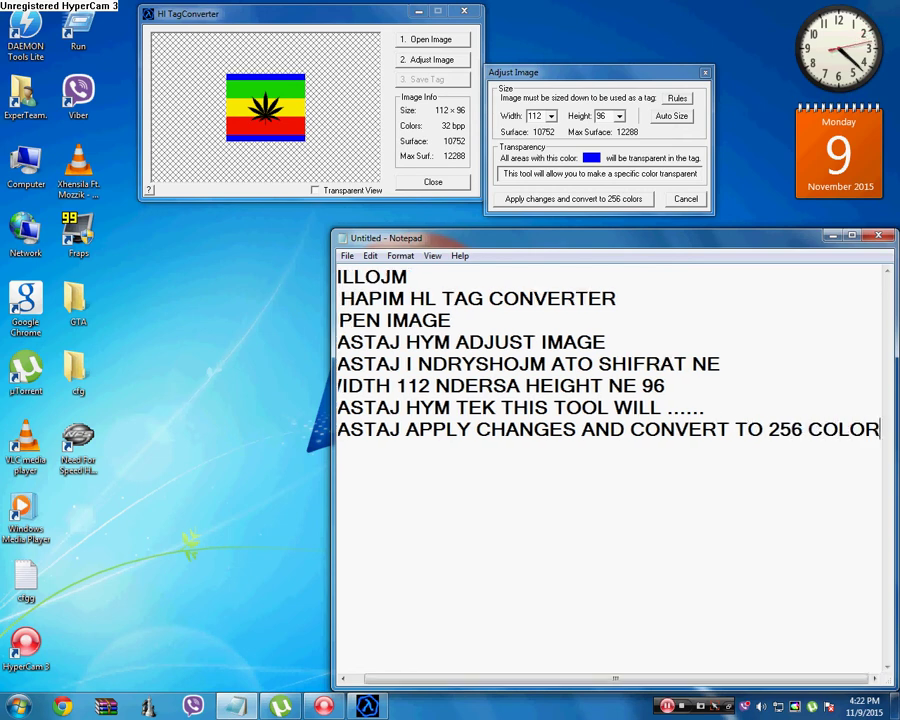
# Apply the image adjustments with conversion to 256 colors, then reopen the Adjust Image settings and apply them again
pyautogui.click(515, 199)
pyautogui.click(432, 59)
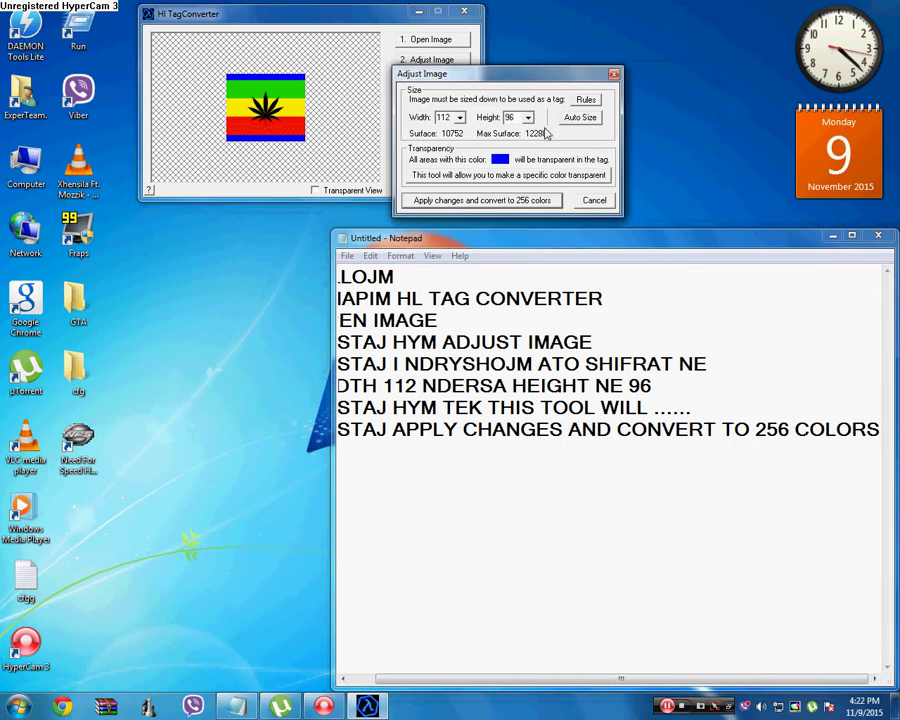
pyautogui.click(517, 200)
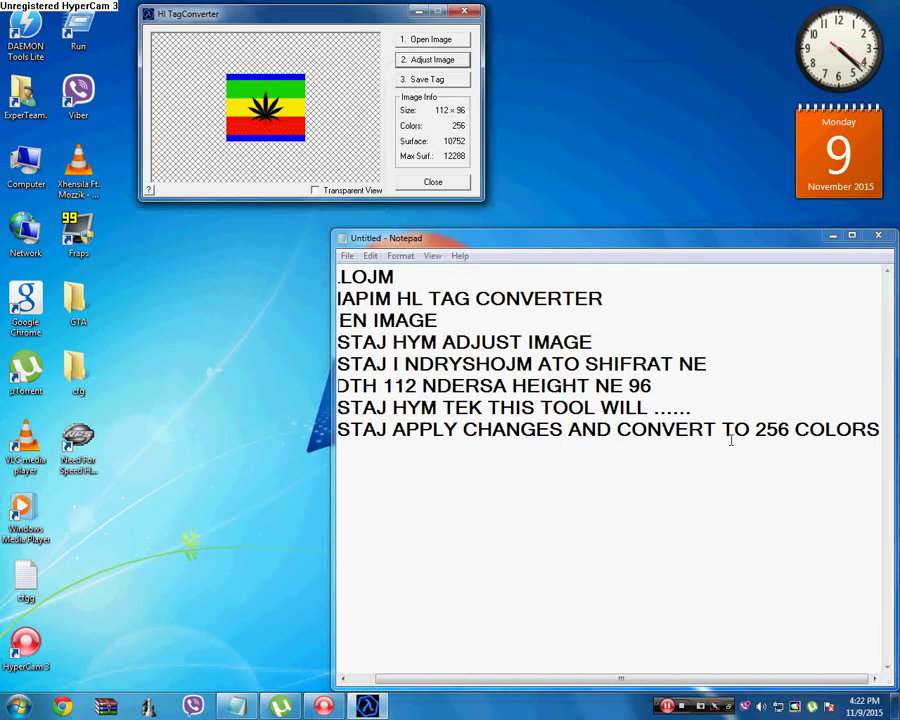
pyautogui.press('Return')
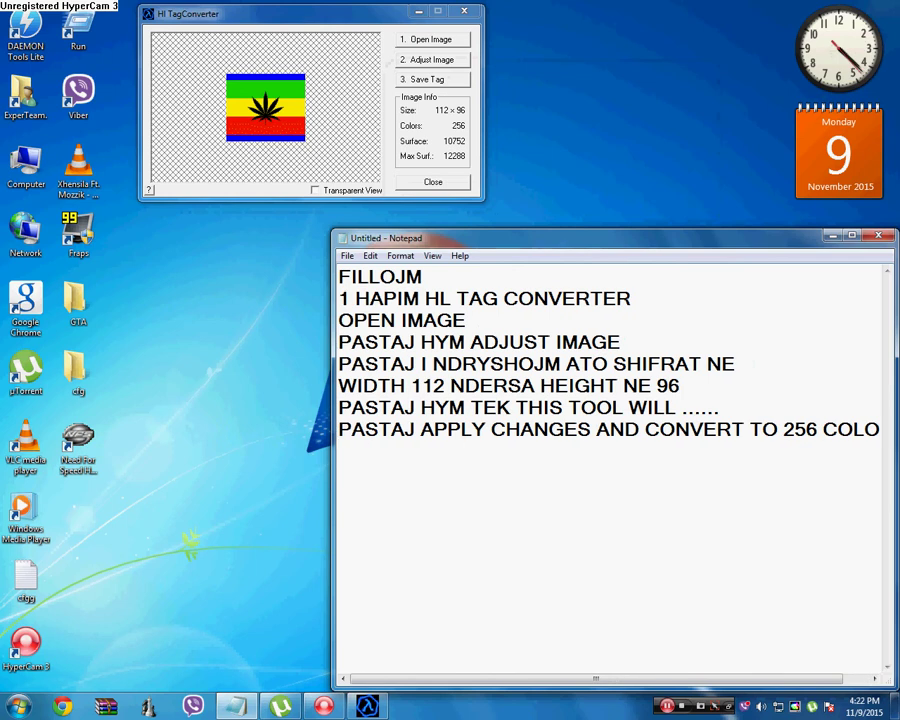
pyautogui.write('HY')
pyautogui.press('BackSpace')
pyautogui.press('BackSpace')
pyautogui.press('BackSpace')
pyautogui.write('PER PE')
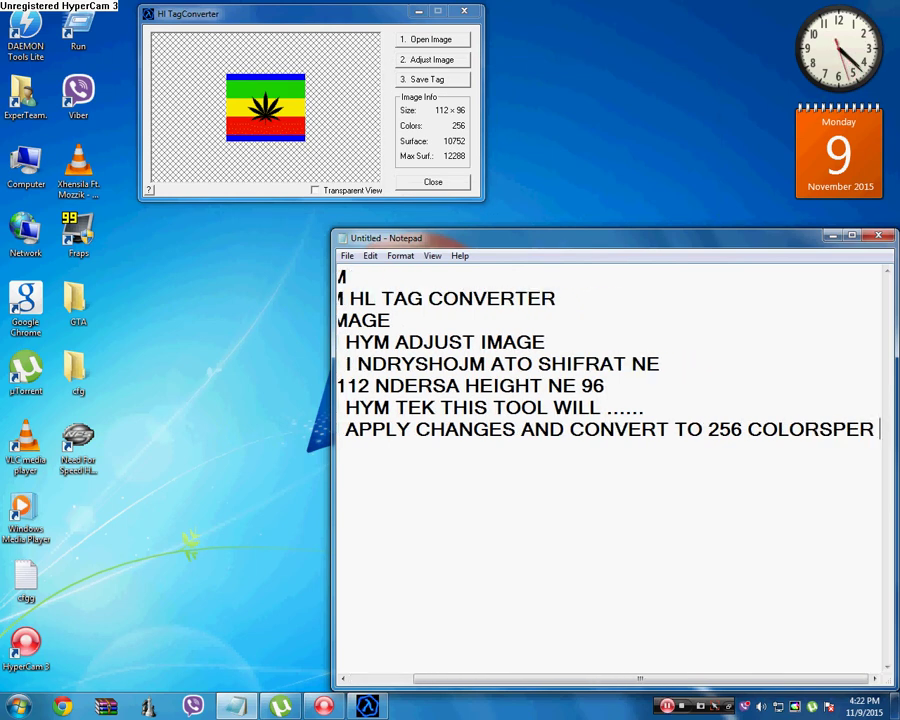
pyautogui.press('BackSpace')
pyautogui.press('BackSpace')
pyautogui.press('BackSpace')
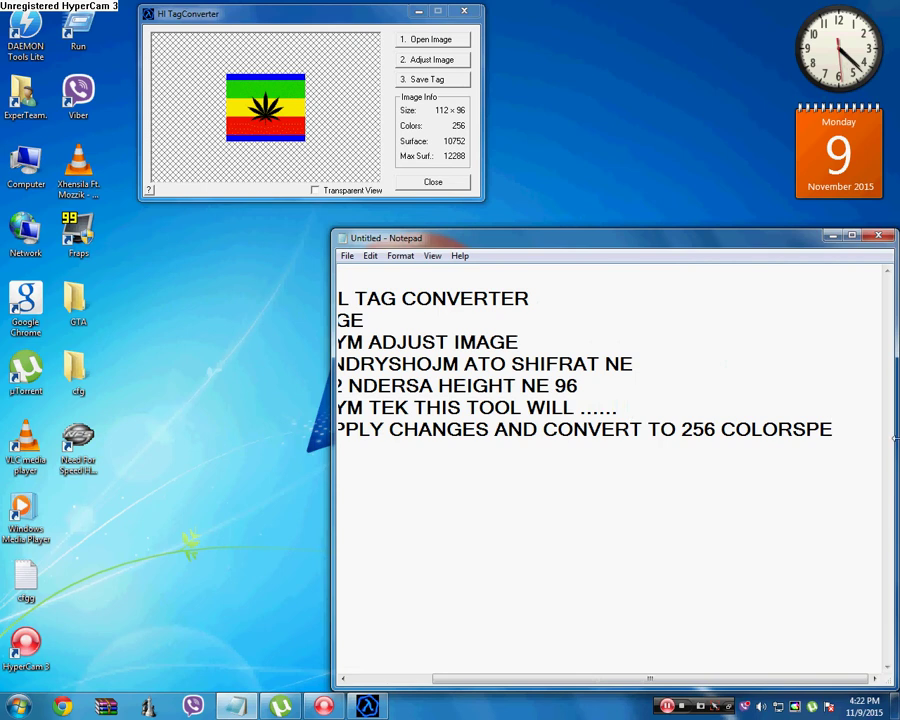
# Shorten the last line of the notes so that it ends with "CONVERT TO"
pyautogui.hscroll(-3, 783, 441)
pyautogui.keyDown('shift'); pyautogui.click(778, 441); pyautogui.keyUp('shift')
pyautogui.press('BackSpace')
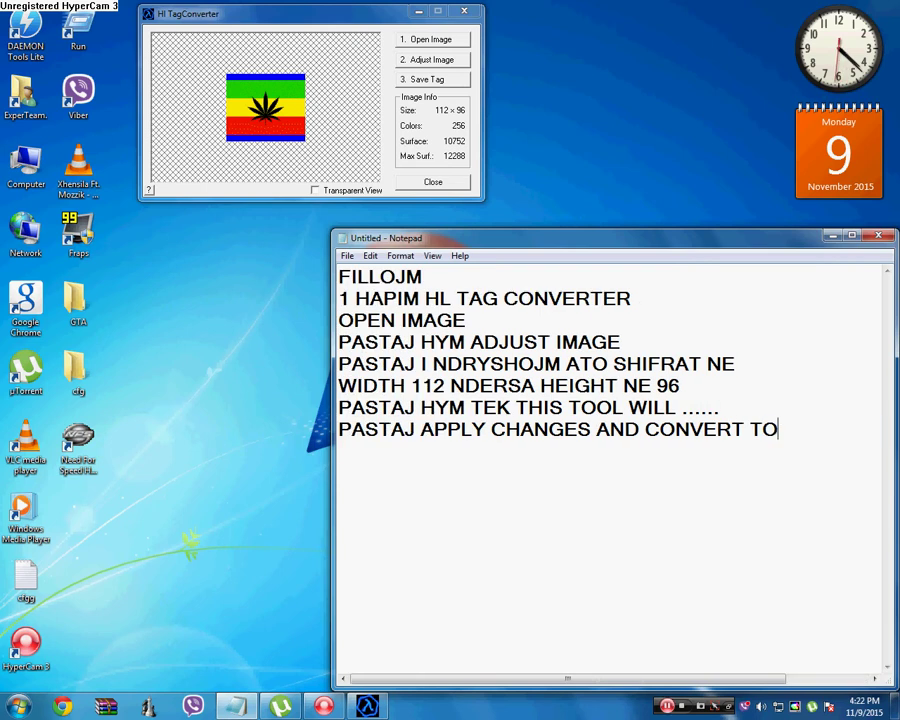
# Add the line "PERFUNDIM HYM SAVE TAG" at the end of the notes
pyautogui.write('PERFUND')
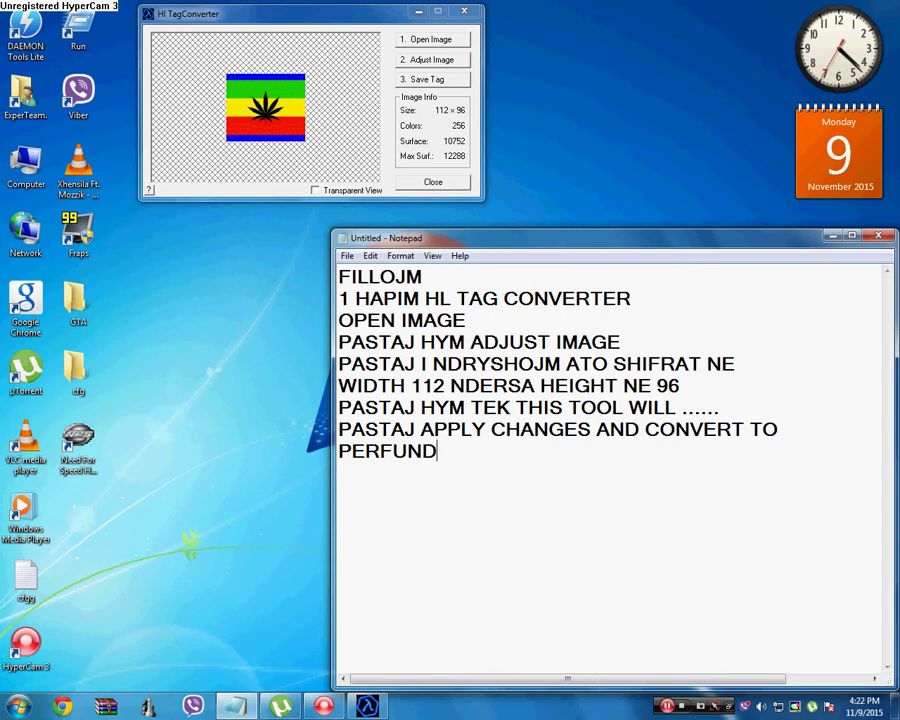
pyautogui.write('IM G')
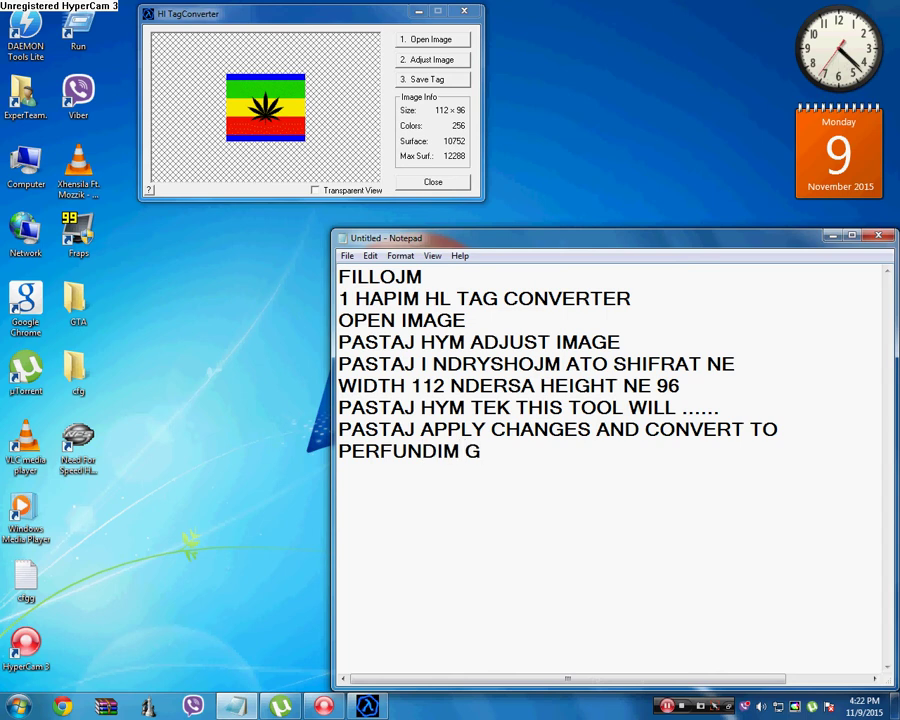
pyautogui.press('BackSpace')
pyautogui.write('HYM SAVE T')
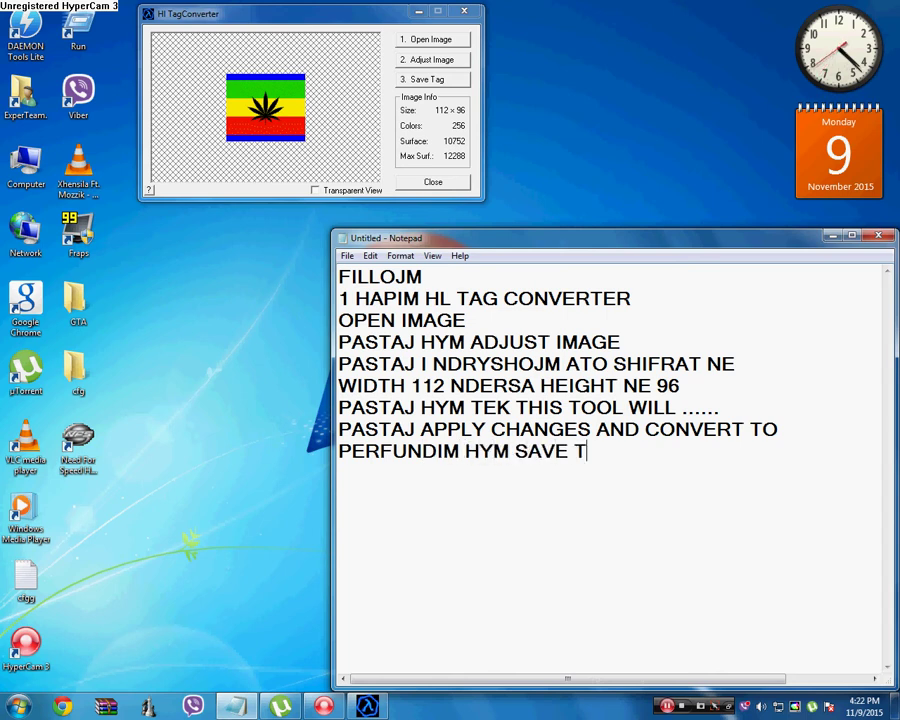
pyautogui.write('AH')
pyautogui.press('BackSpace')
pyautogui.write('G')
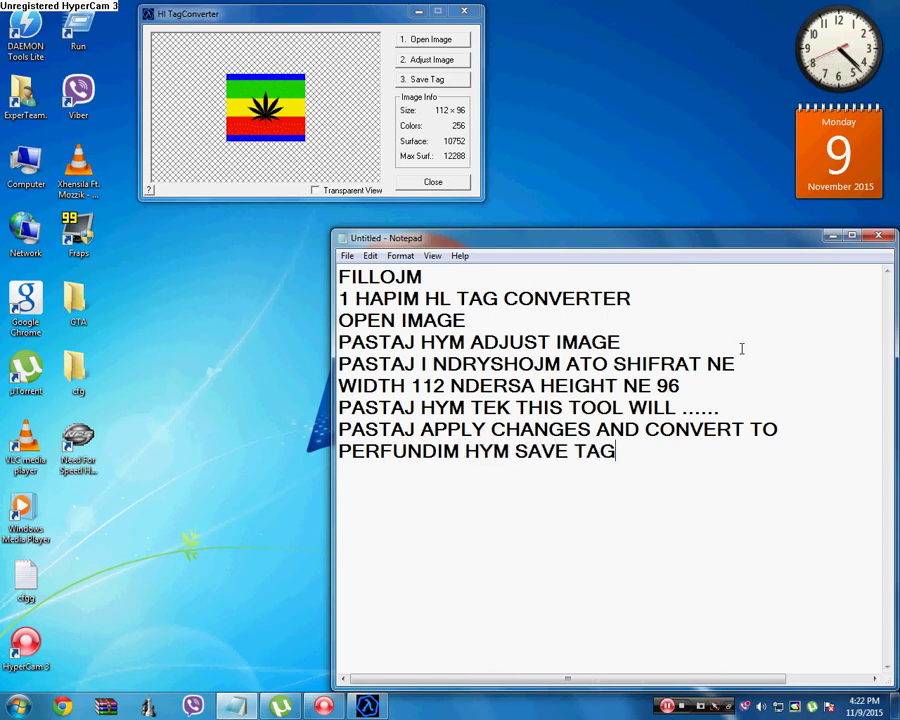
# Start saving the tag, using the Export to WAD file option, and add the line "EXPORT TO WAD FILE" to the notes
pyautogui.click(410, 81)
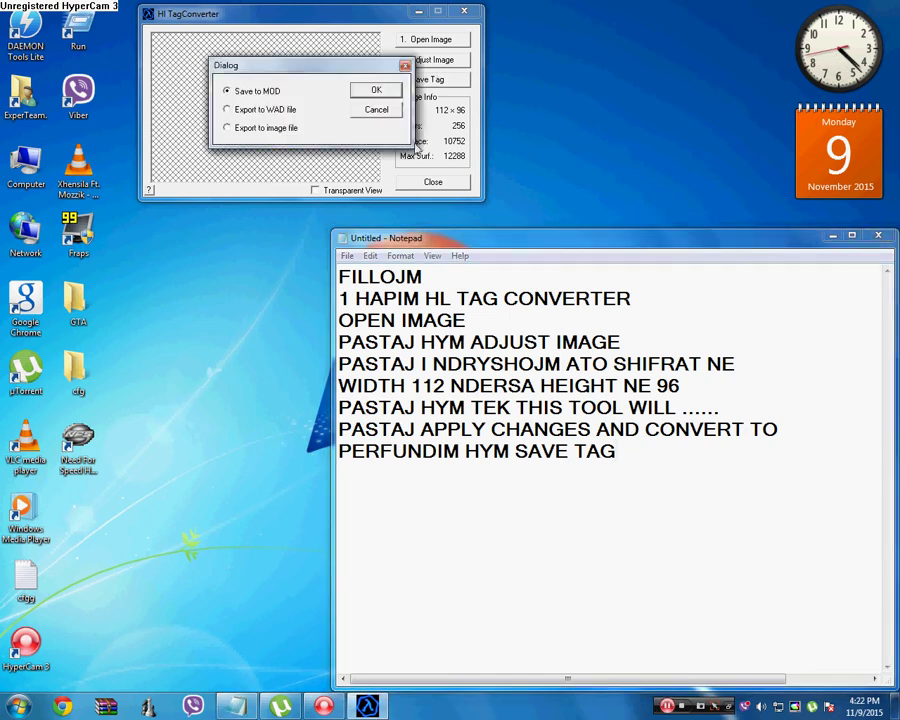
pyautogui.click(645, 454)
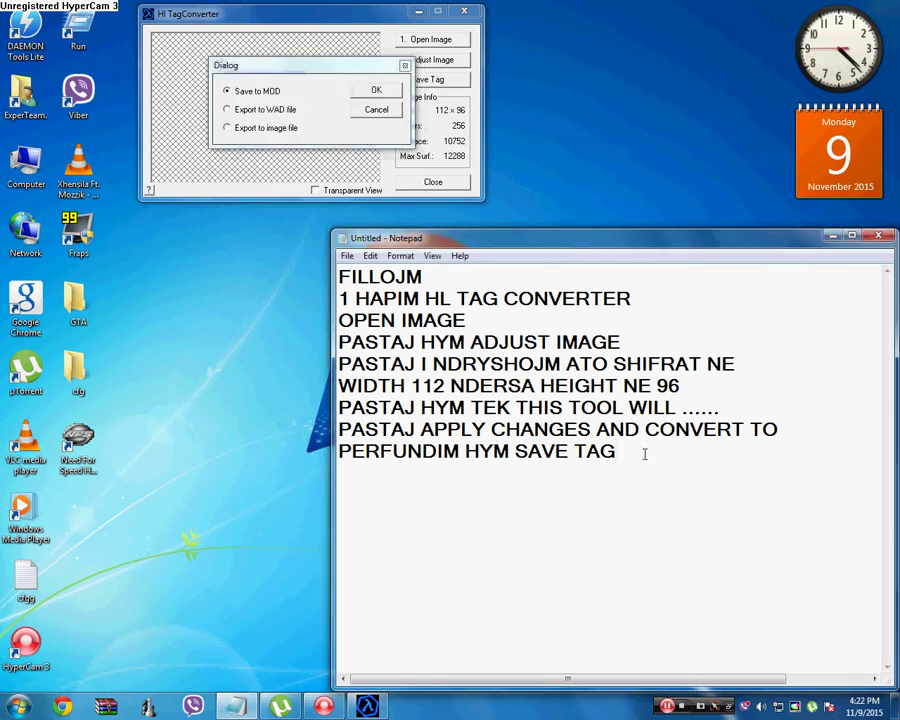
pyautogui.write('EXPORT TO W')
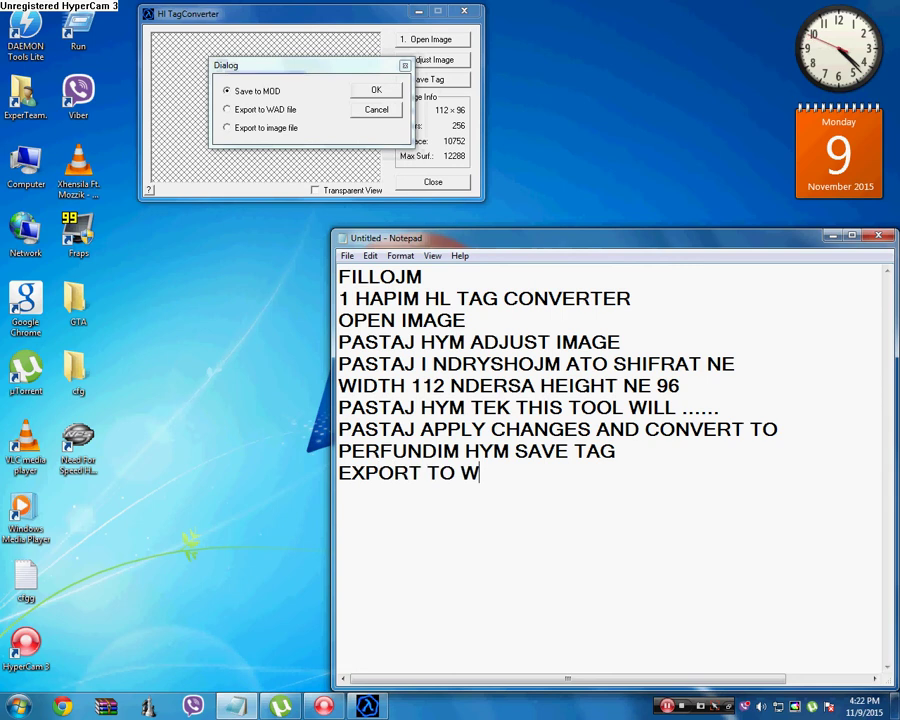
pyautogui.write('AD FILE')
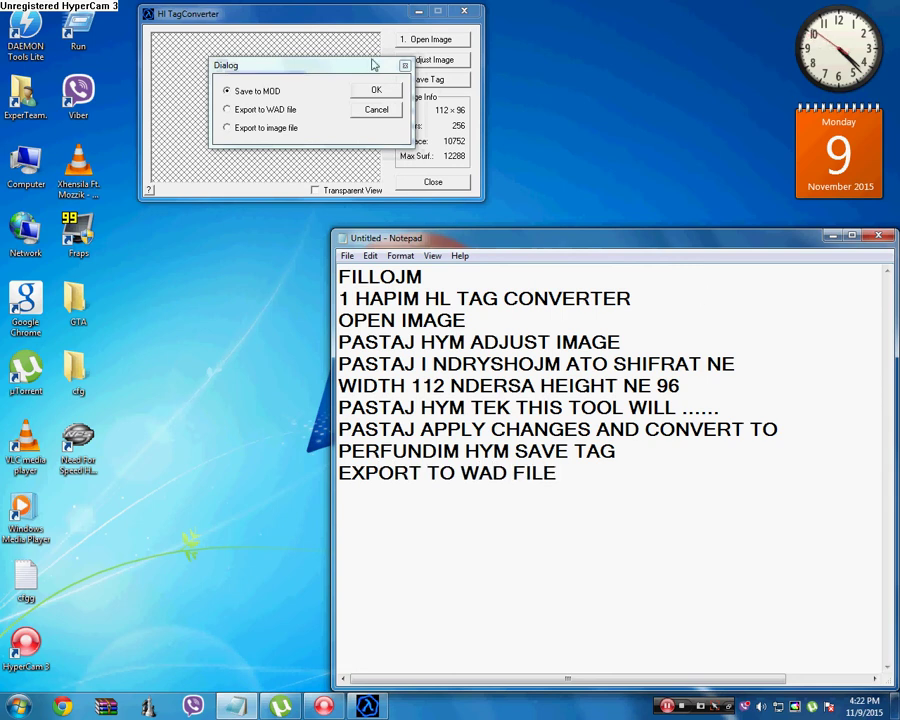
pyautogui.click(228, 110)
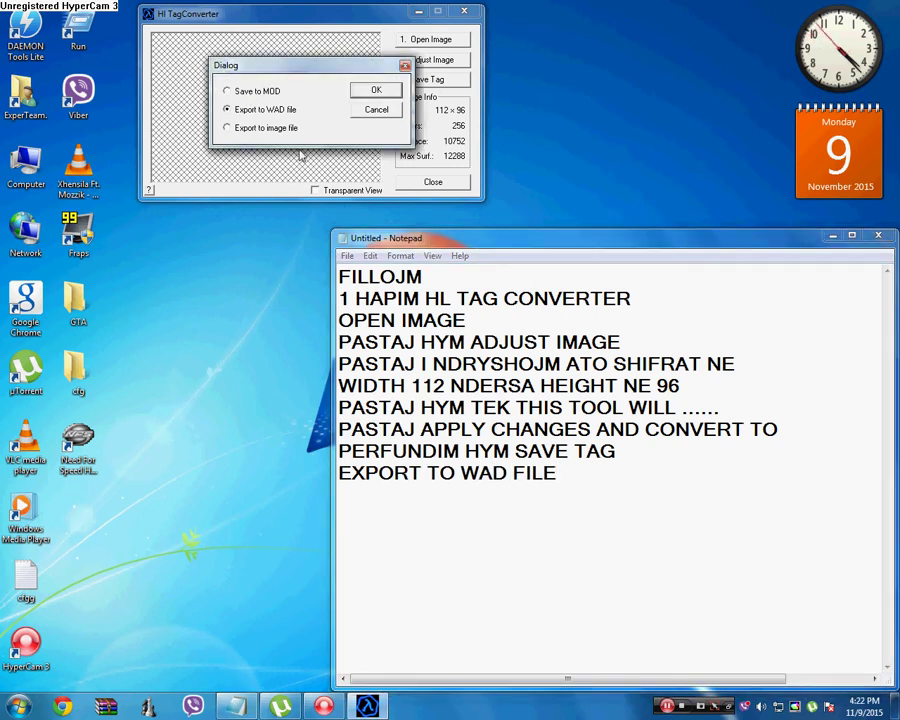
pyautogui.click(372, 89)
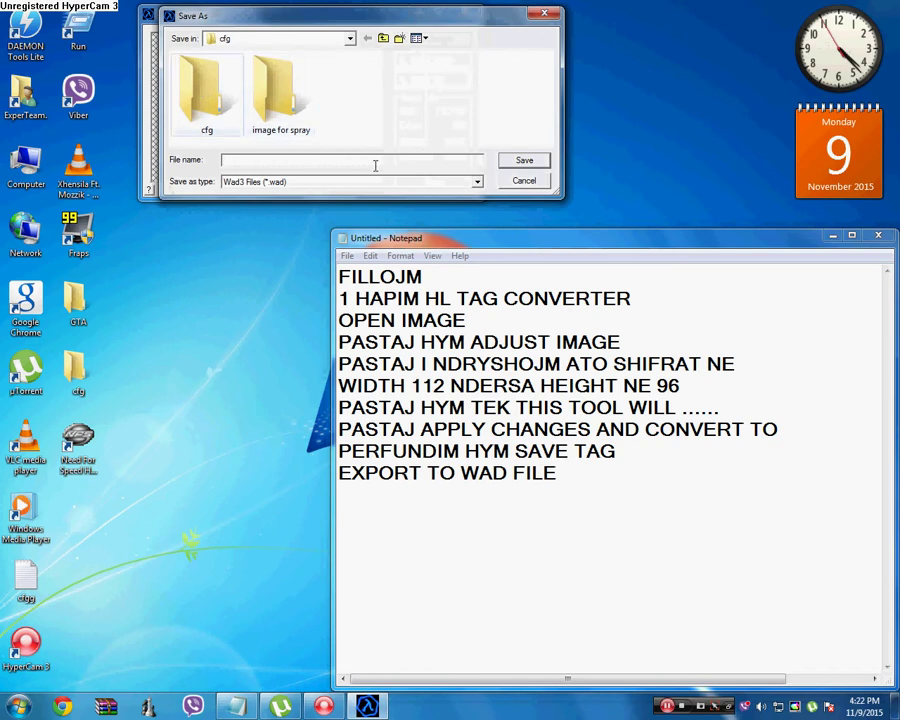
# Add the line "PASTAJ E RUAJM ME tempdecal.wad sigorohuni ta beni keshtu" to the notes, followed by a new line
pyautogui.click(576, 478)
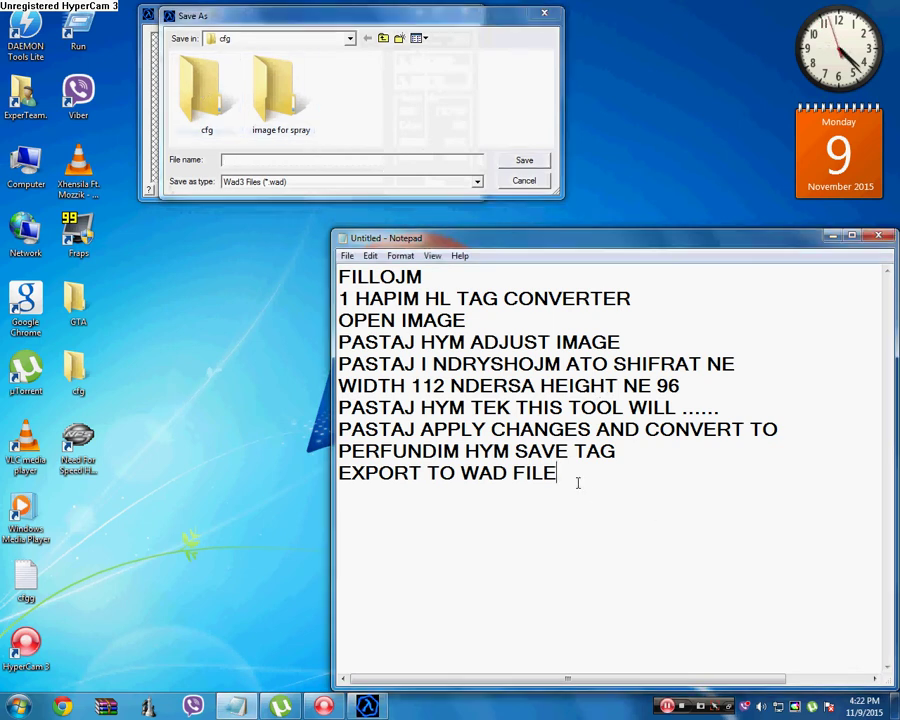
pyautogui.write('PASTAJ')
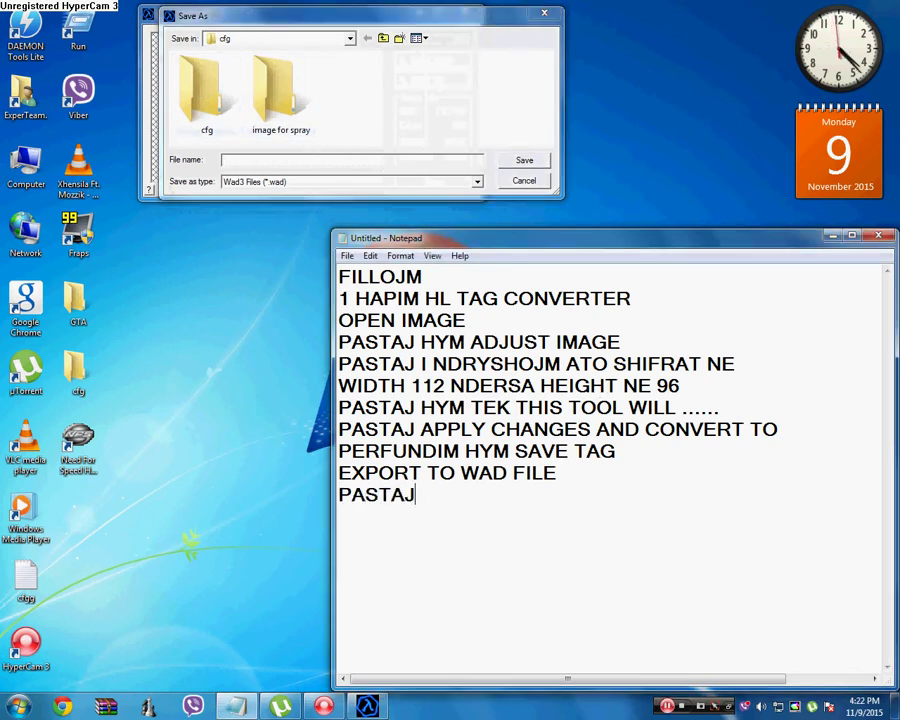
pyautogui.write(' E RUAJM')
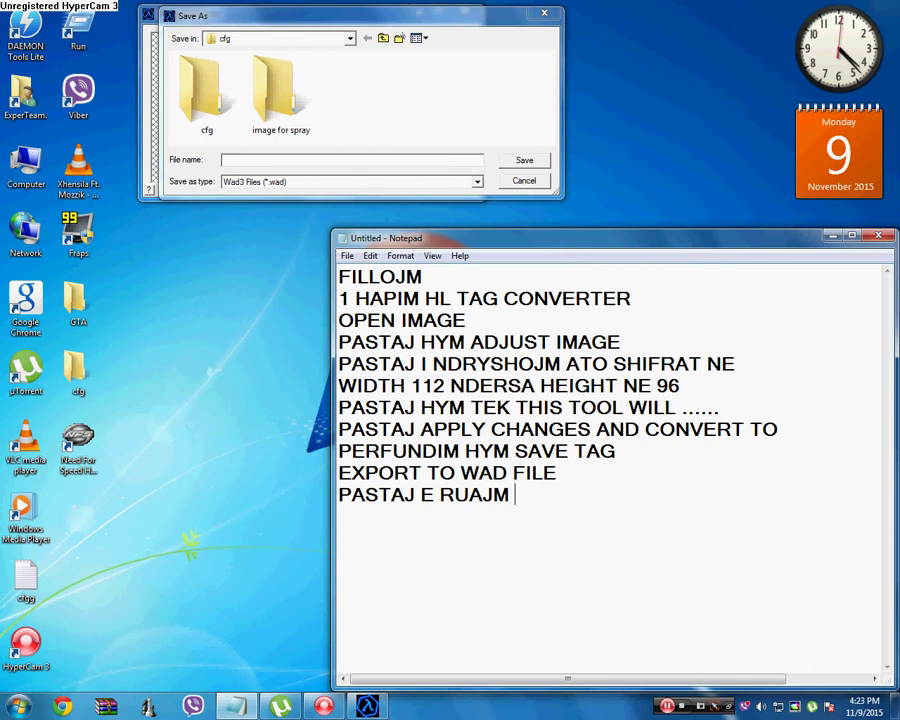
pyautogui.write(' ME ')
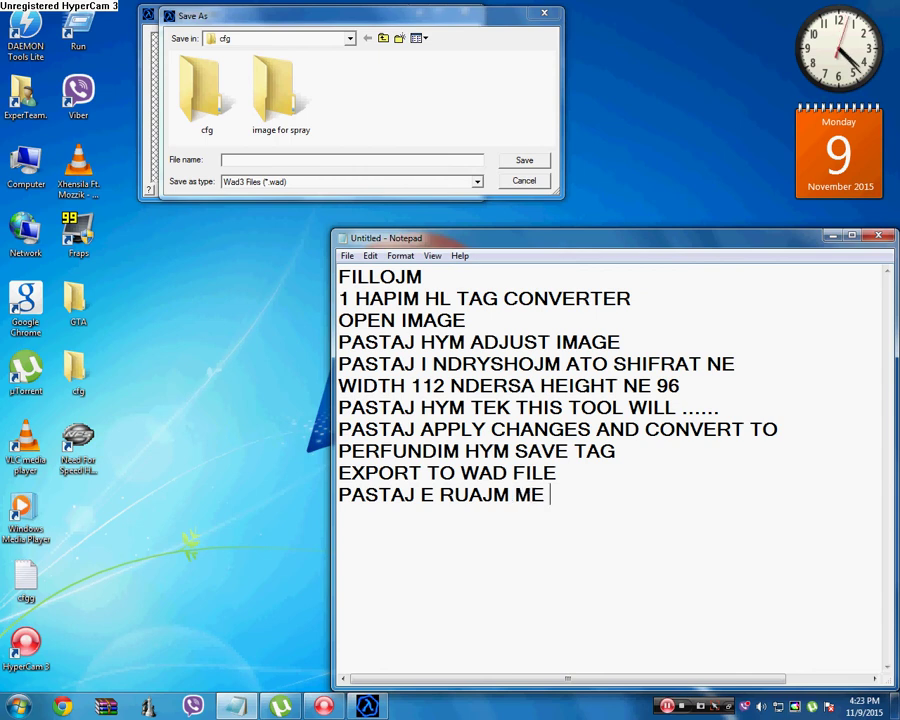
pyautogui.write('tempde')
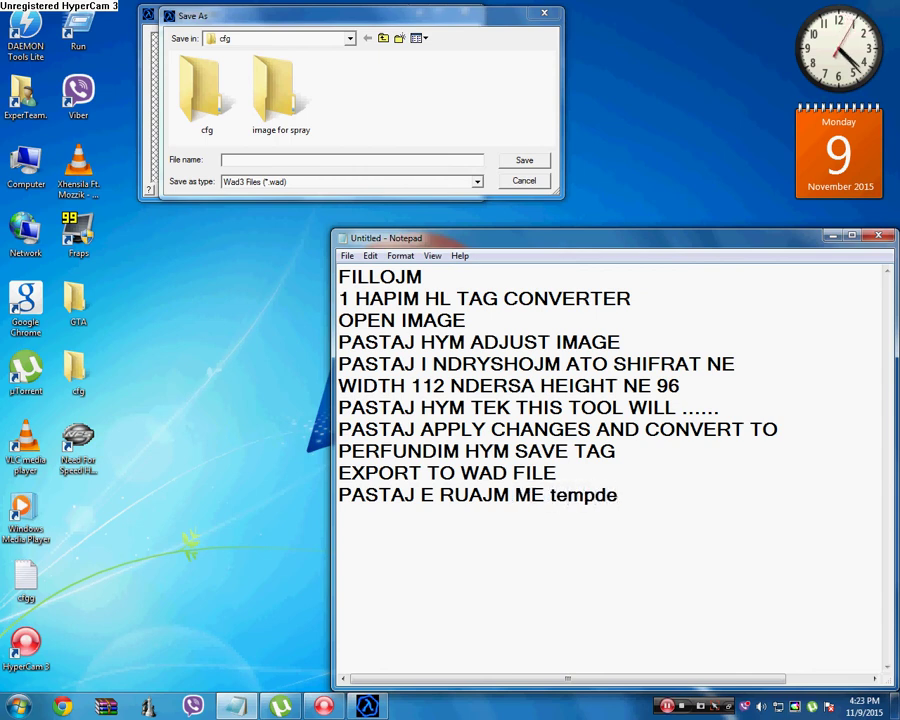
pyautogui.write('cal.wad s')
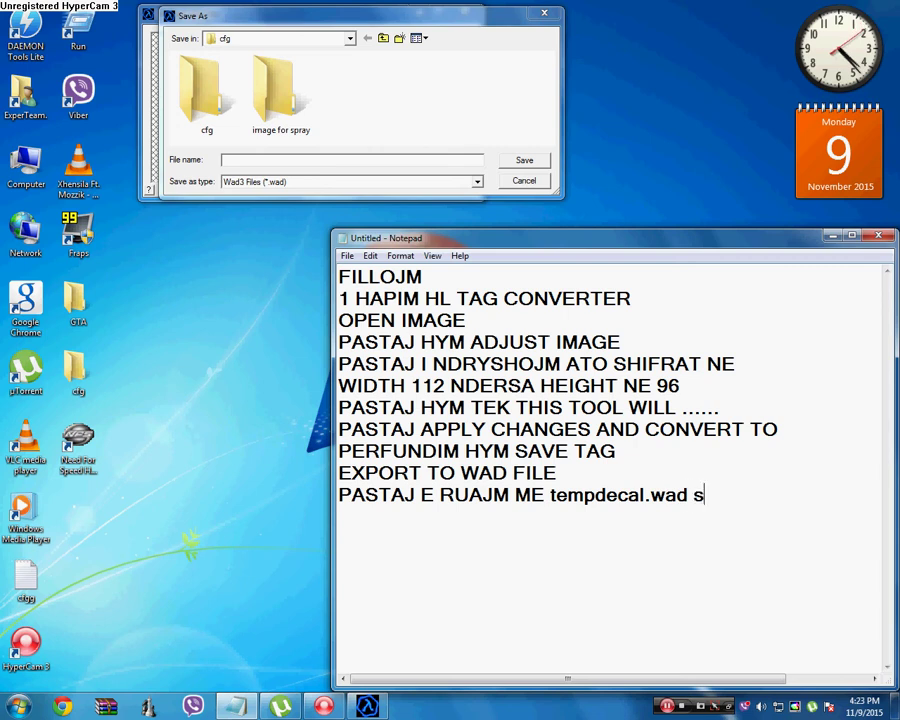
pyautogui.write('igorohuni ')
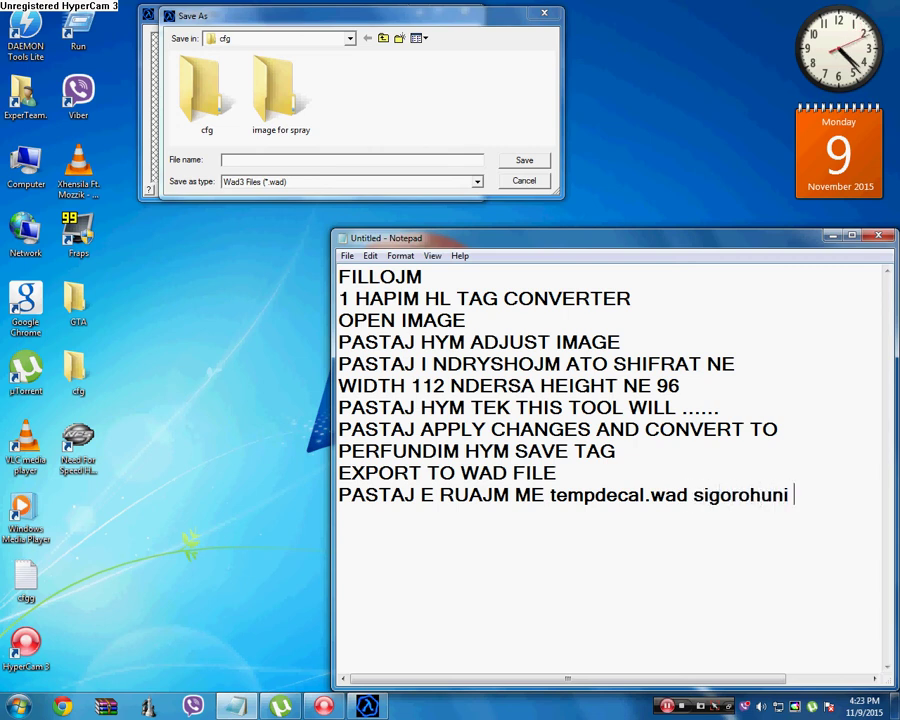
pyautogui.write('ta bene')
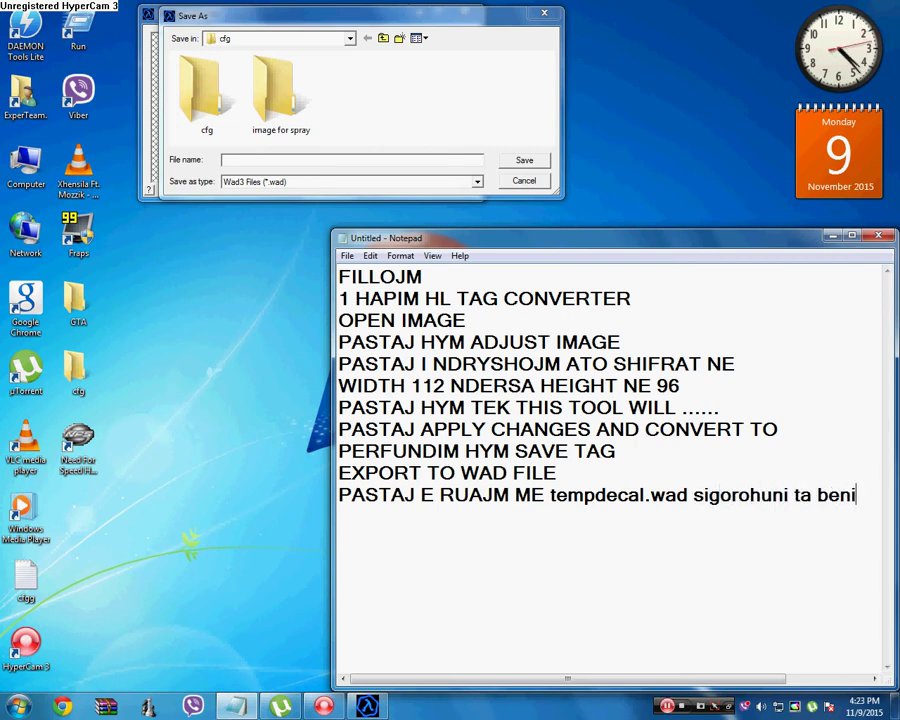
pyautogui.write(' keshtu')
pyautogui.press('Return')
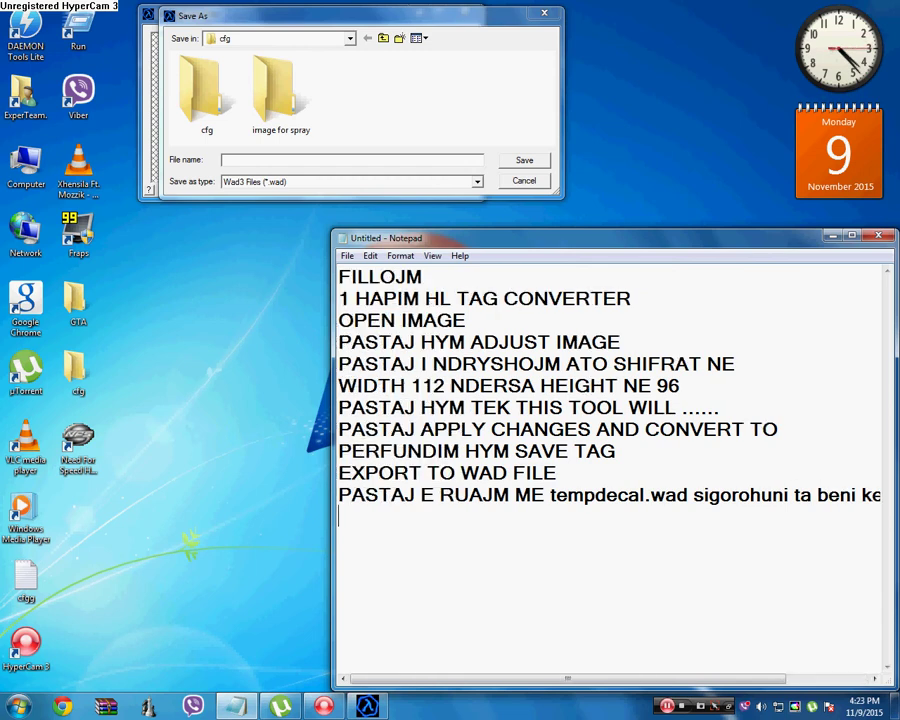
# Save the WAD file as tempdecal.wad on the Desktop, then close the tag converter
pyautogui.click(249, 163)
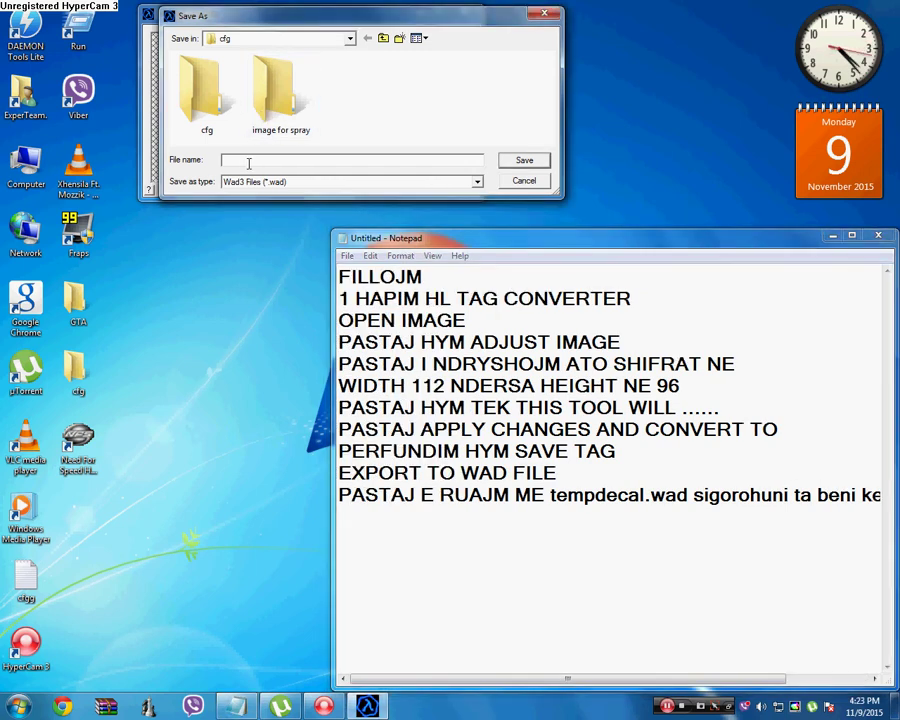
pyautogui.write('tempdecal.wad')
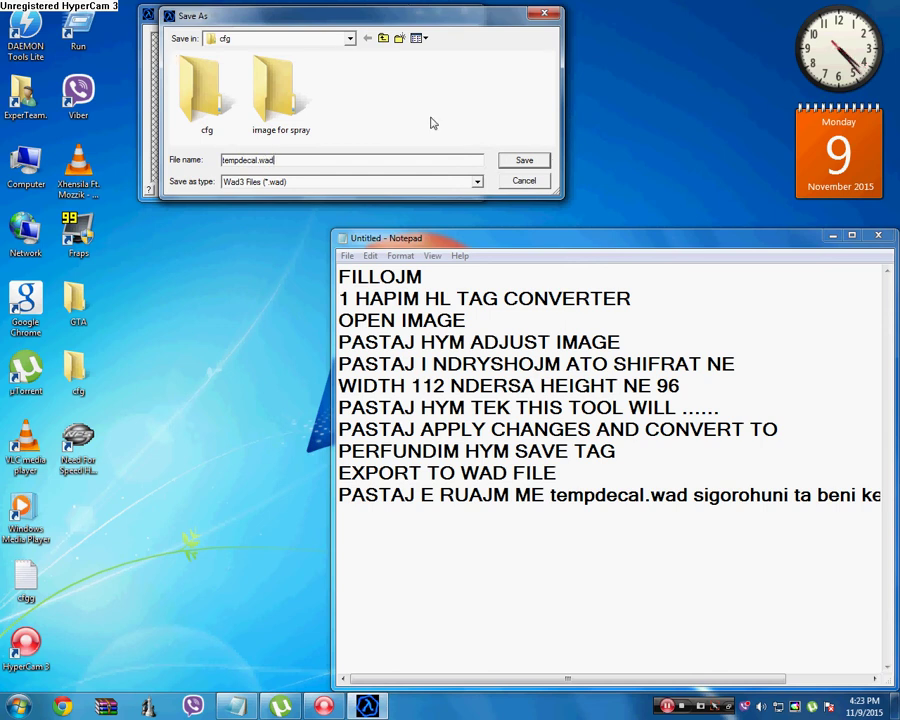
pyautogui.click(350, 39)
pyautogui.click(238, 51)
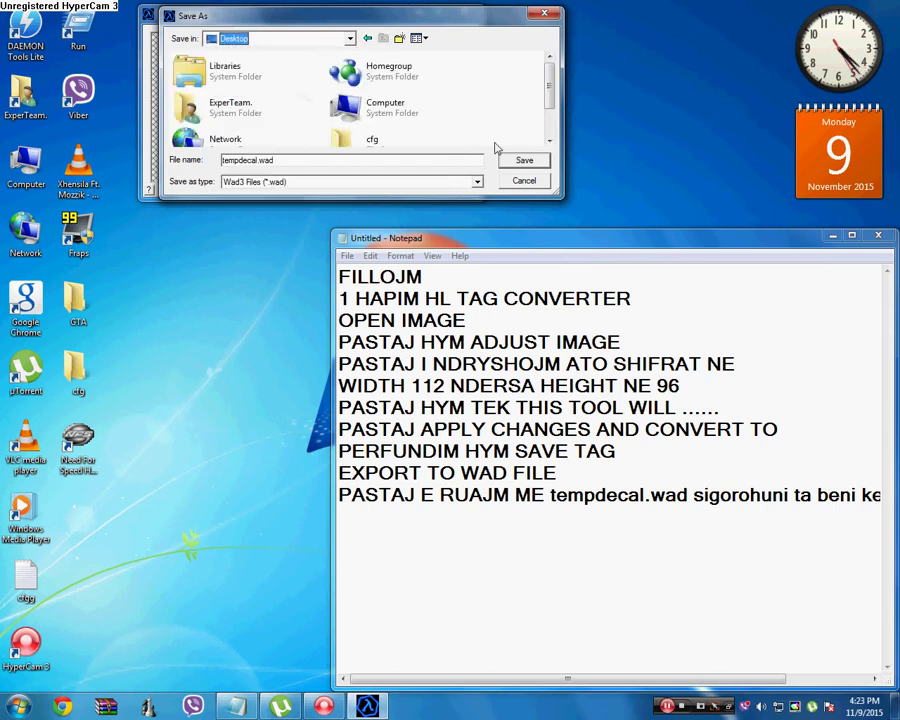
pyautogui.click(522, 162)
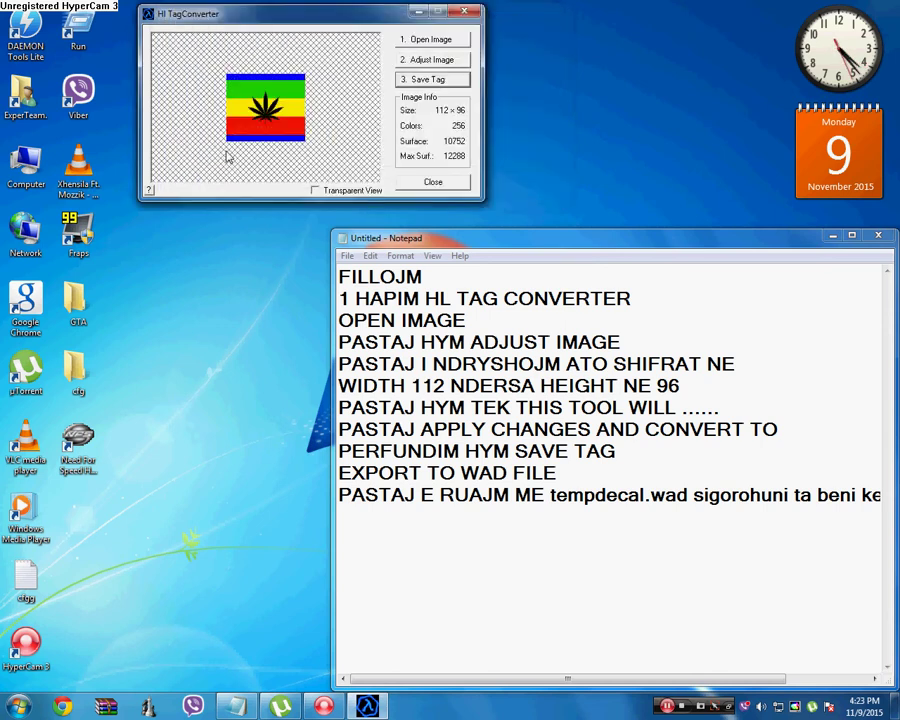
pyautogui.click(432, 183)
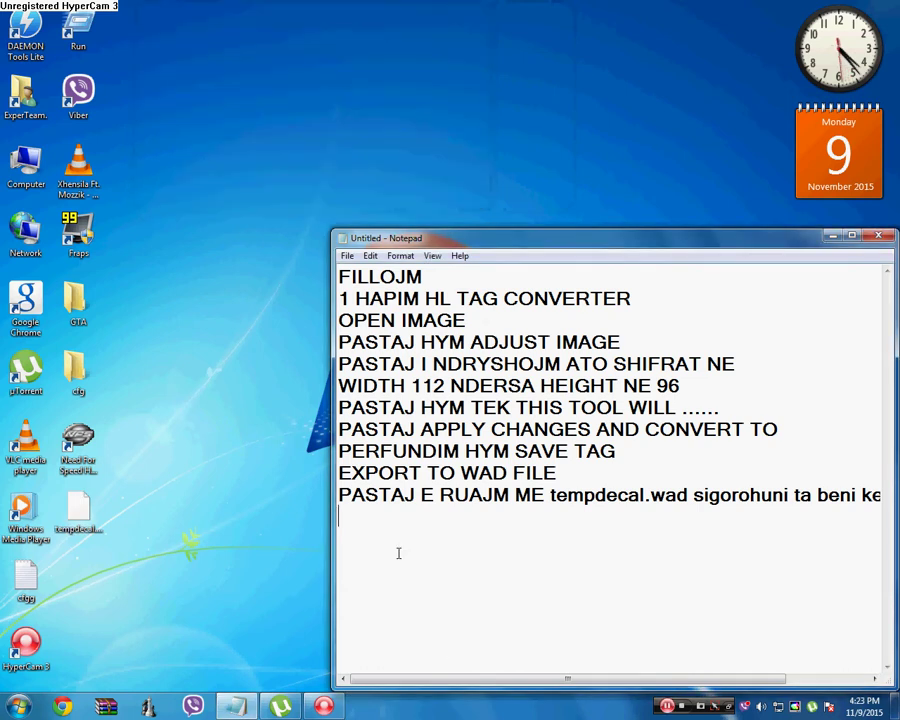
# Add the line "un do tju mesoj edhe ku ta leshoni kete file" to the notes
pyautogui.write('un do tj')
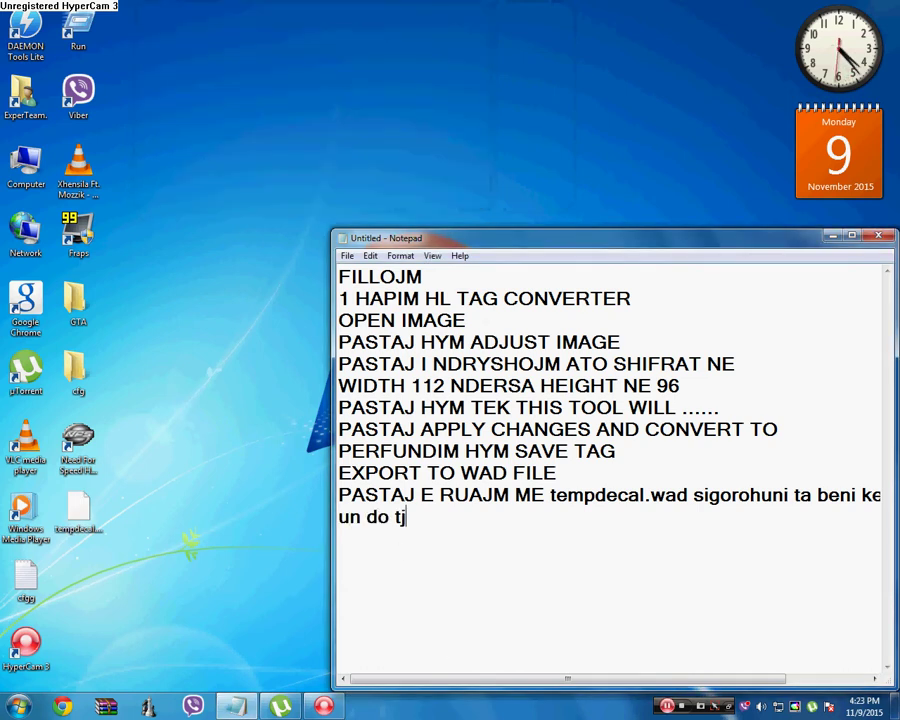
pyautogui.write('u mesoj edhe ')
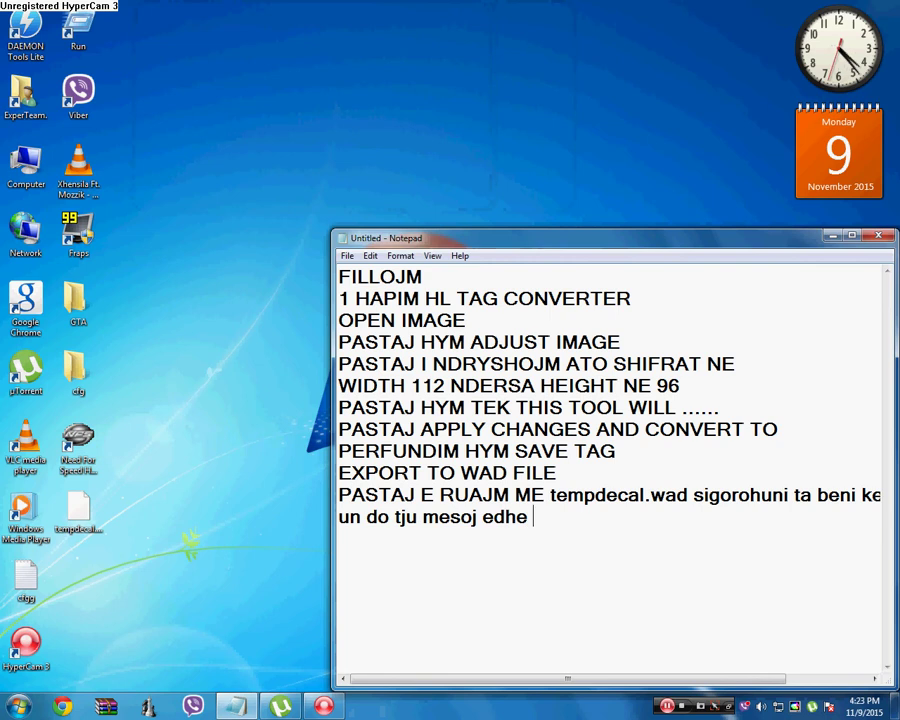
pyautogui.write('ku ta lesho')
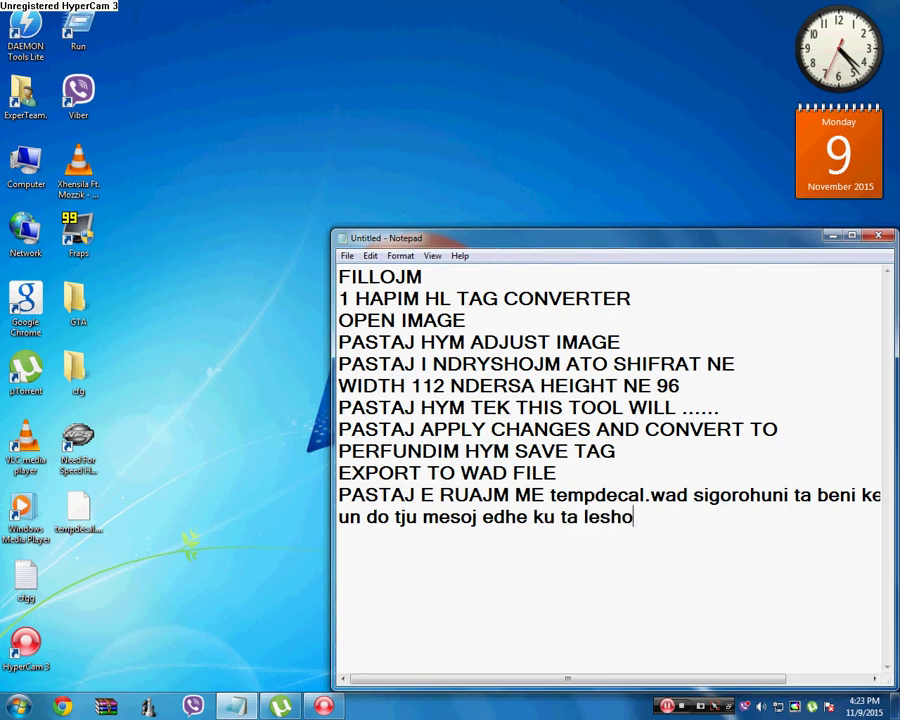
pyautogui.write('ni kete file ')
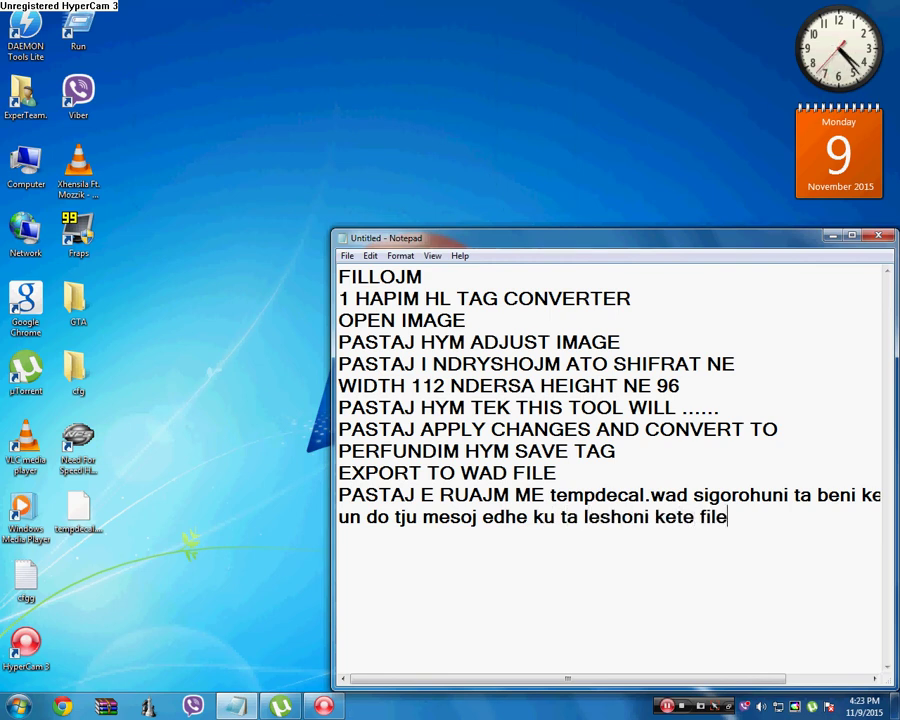
# Add the line "hyni ne folderin e cs ku e keni" at the end of the notes
pyautogui.write('hyni')
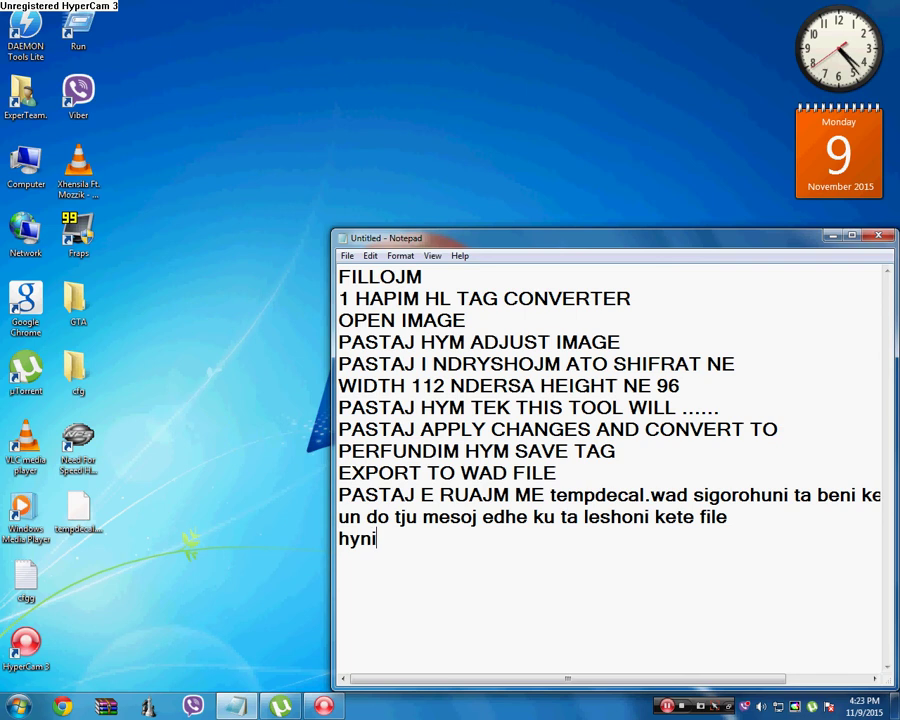
pyautogui.write(' ne folderin')
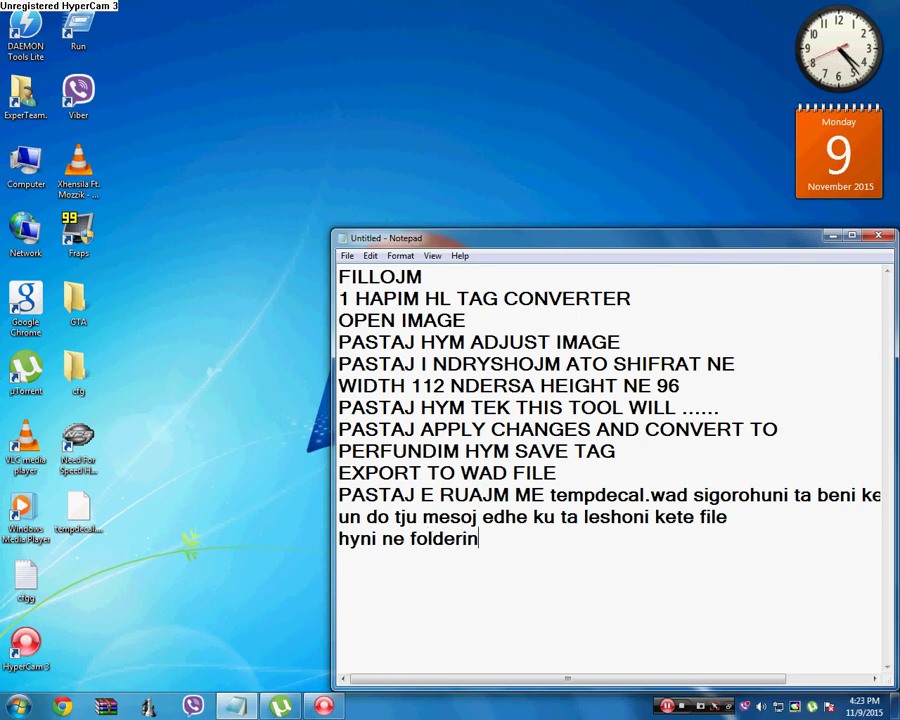
pyautogui.write(' e cs k')
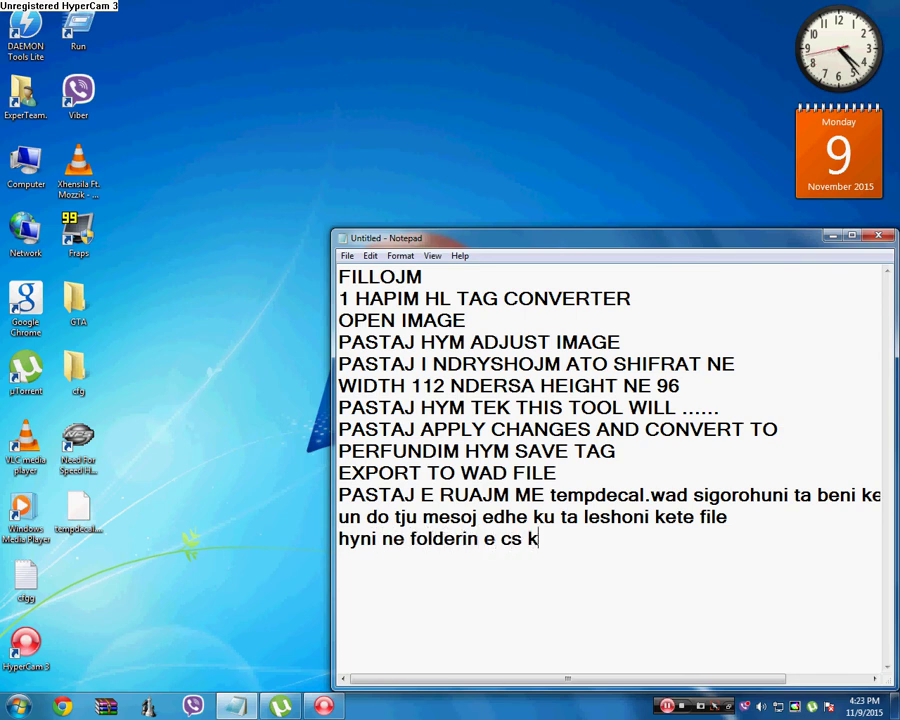
pyautogui.write('u e kenu')
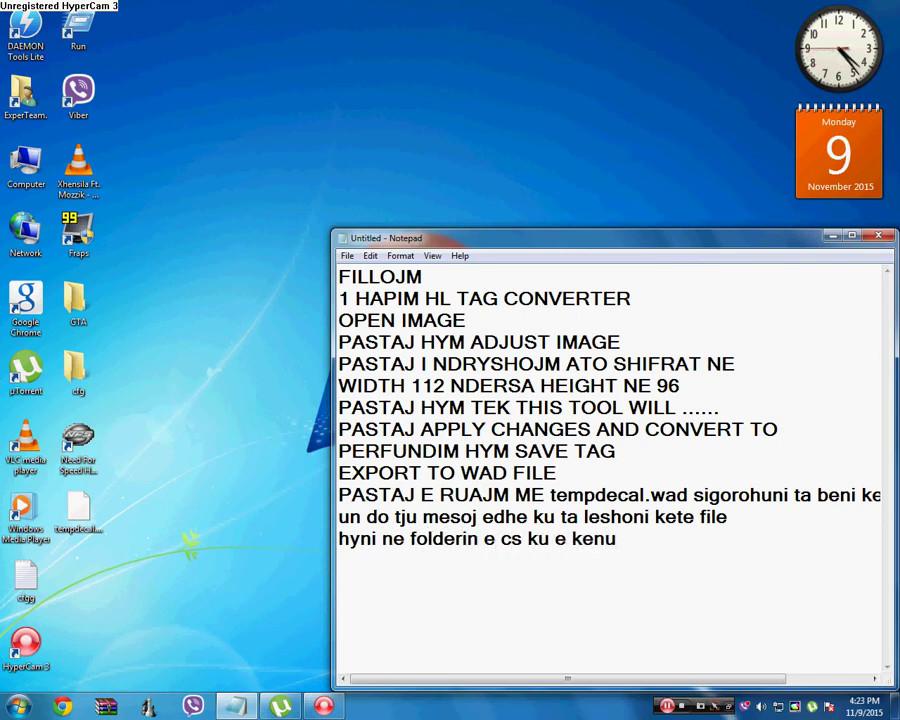
pyautogui.press('BackSpace')
pyautogui.write('o')
pyautogui.press('BackSpace')
pyautogui.write('i')
# Open the GTA folder from the desktop, move its window higher on the screen, and return to the notes
pyautogui.doubleClick(75, 300)
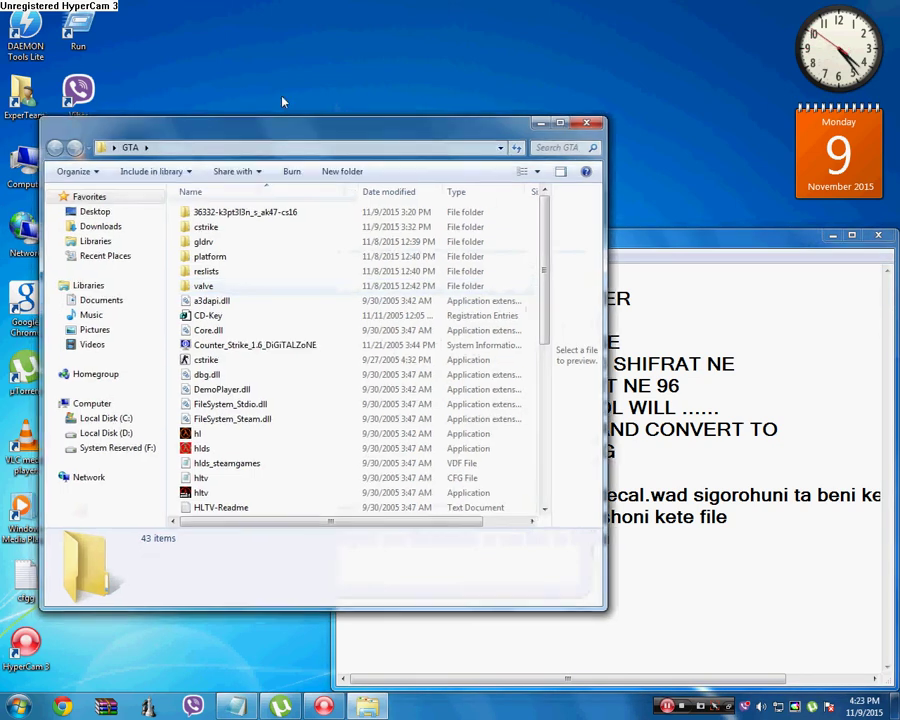
pyautogui.moveTo(246, 132); pyautogui.dragTo(294, 64)
pyautogui.click(770, 532)
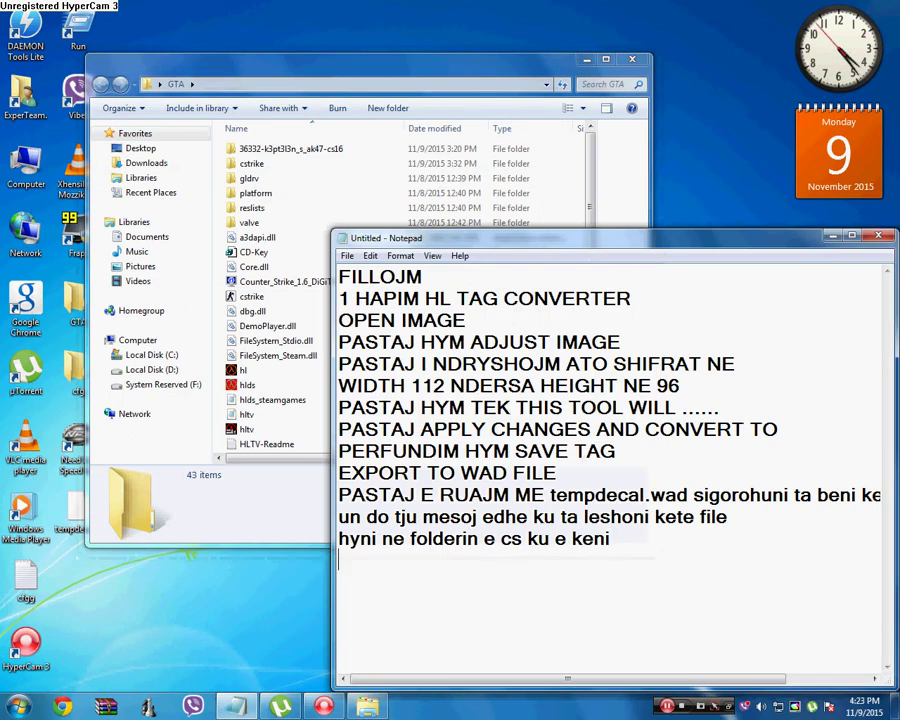
# Add the line "e beni paste tek cstrike dhe perfundon" at the end of the notes
pyautogui.write('e beni pa')
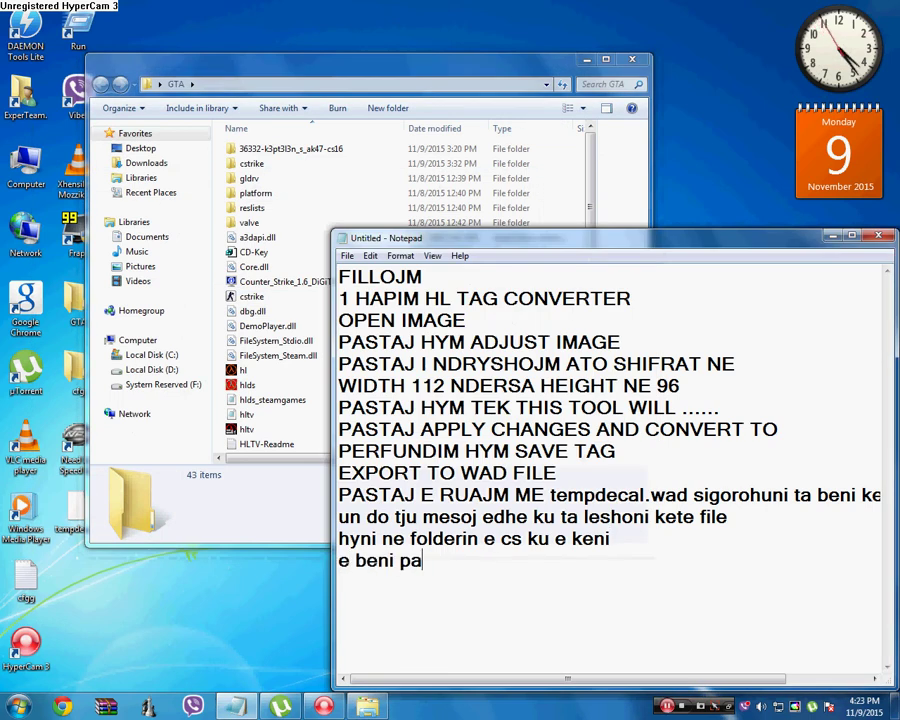
pyautogui.write('ste tek cst')
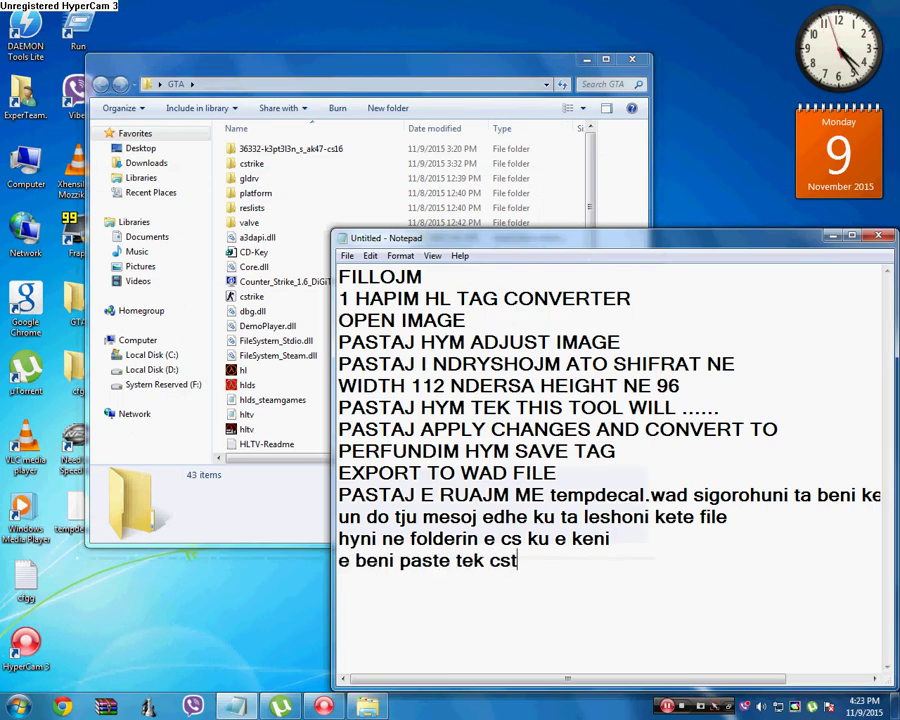
pyautogui.write('rike dh')
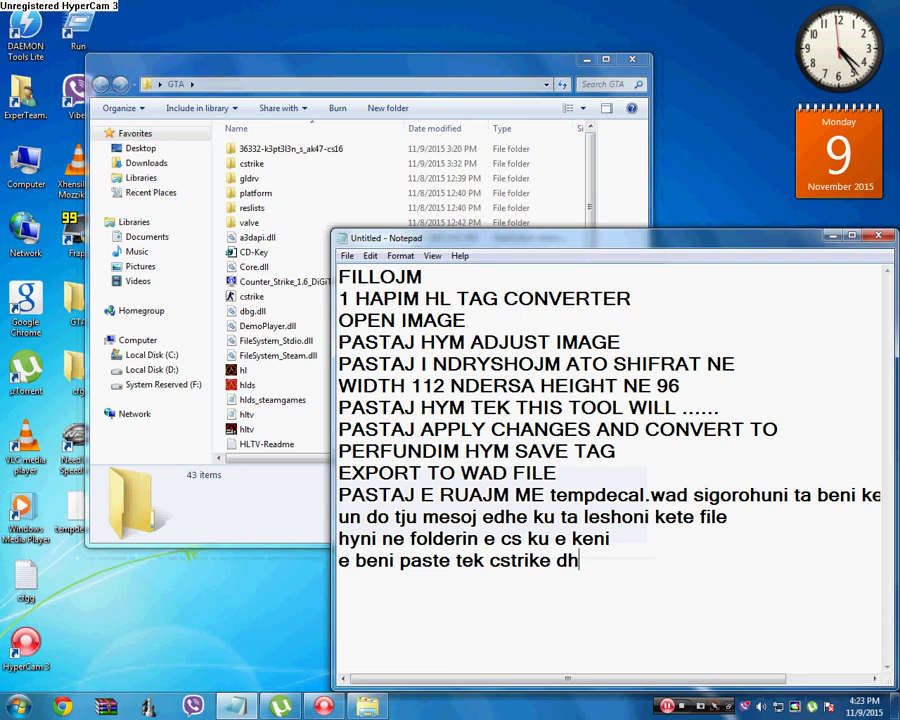
pyautogui.write('e perfundon ')
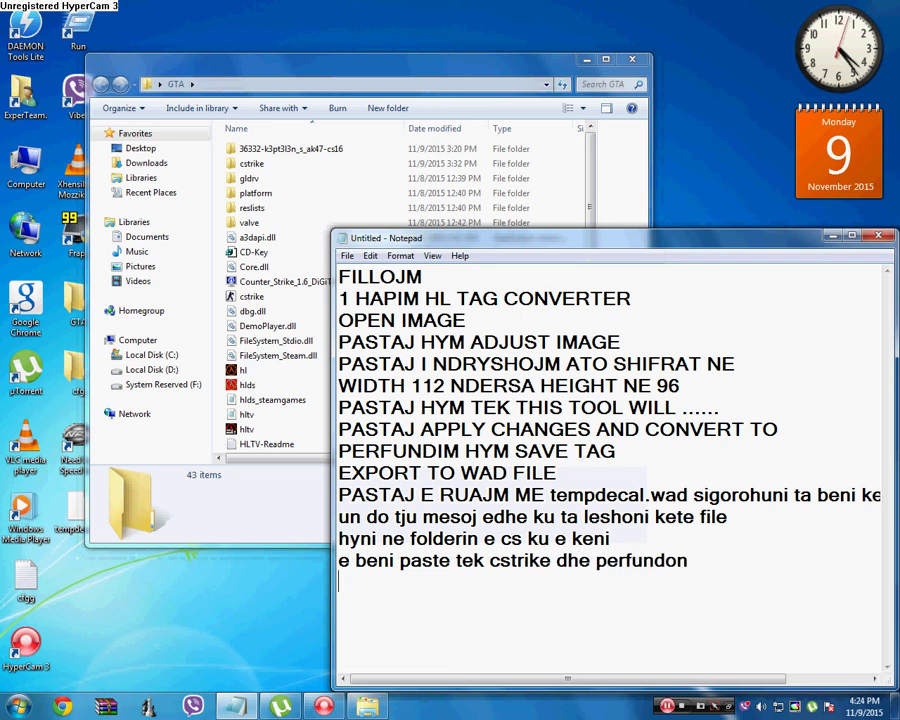
# Add the line "une e kam ber tashme" below the instruction about pasting into cstrike
pyautogui.write('une e kam b')
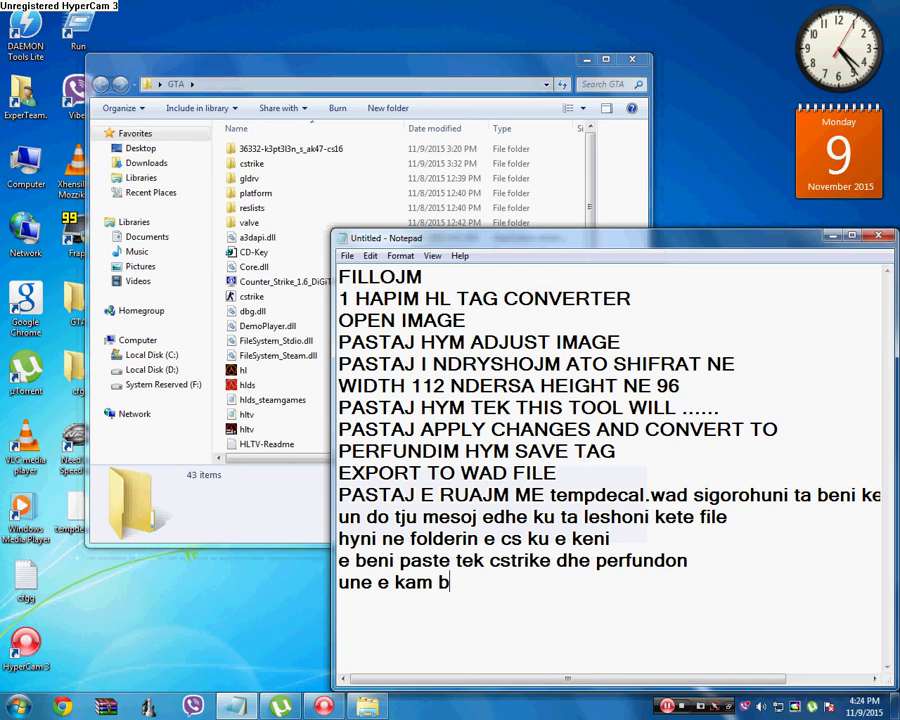
pyautogui.write('er tashme')
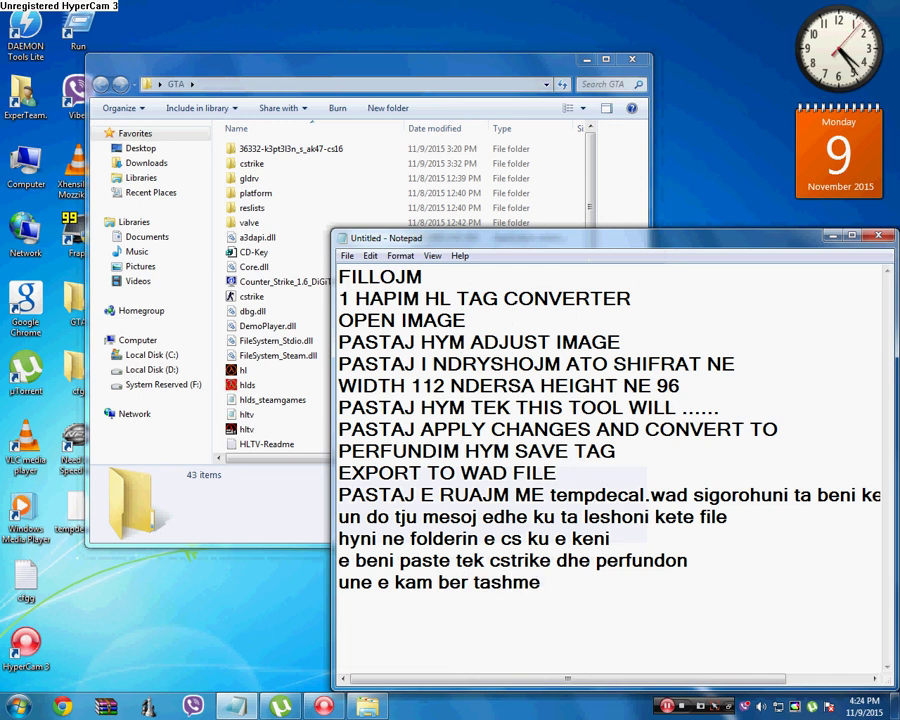
pyautogui.press('Return')
# Write a closing line in the notes with the recipient's first name in capitals followed by ":D shpresoj se te kam"
pyautogui.write('BLEDAR')
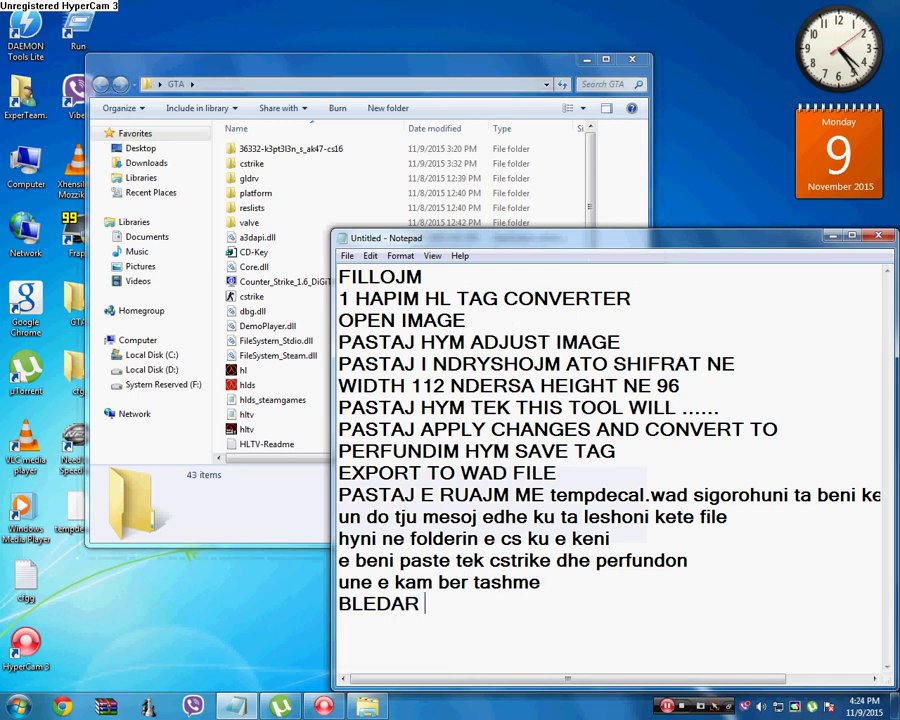
pyautogui.write(' :d')
pyautogui.press('BackSpace')
pyautogui.write('D shp')
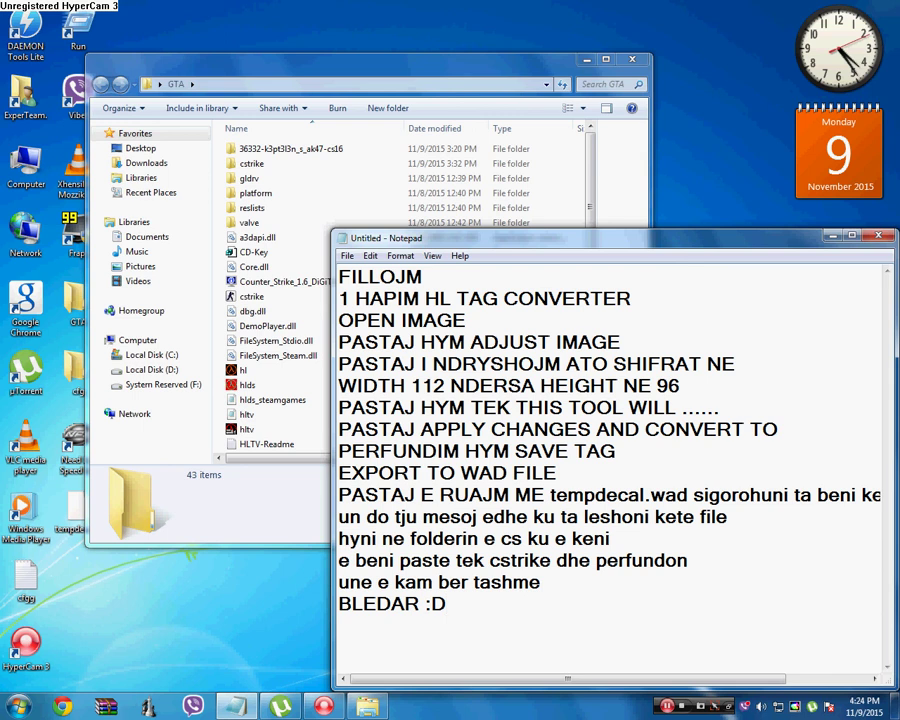
pyautogui.write('resoj se te kam')
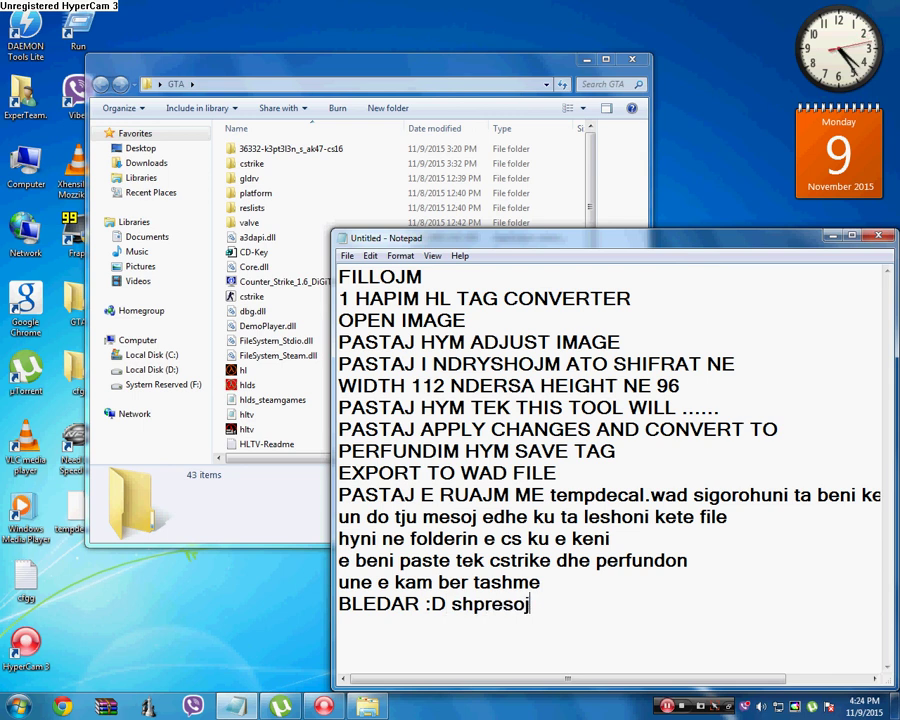